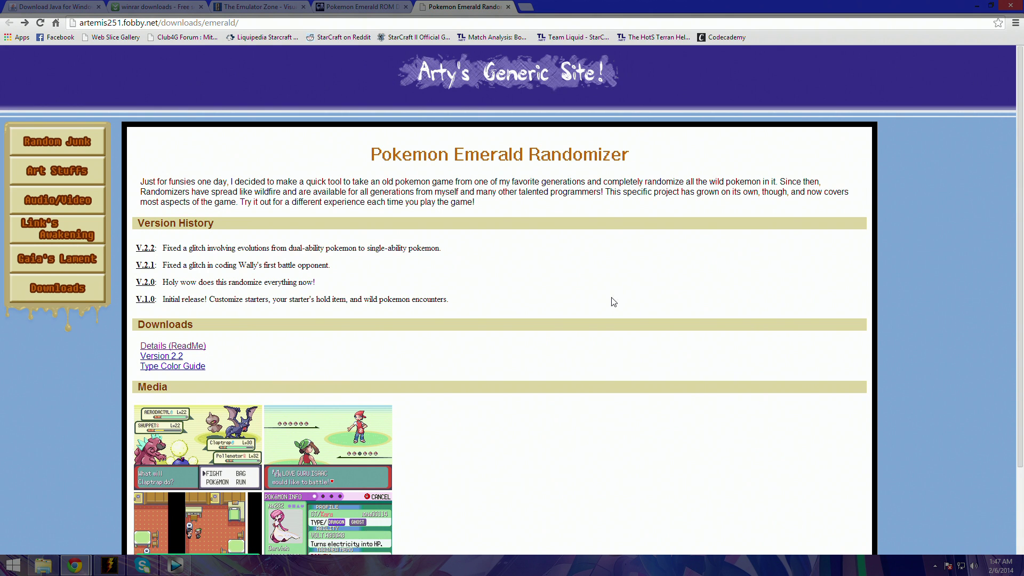
Download the Java for Windows installer and the WinRAR (64-bit) installer from their open browser pages
left_click(64, 9)
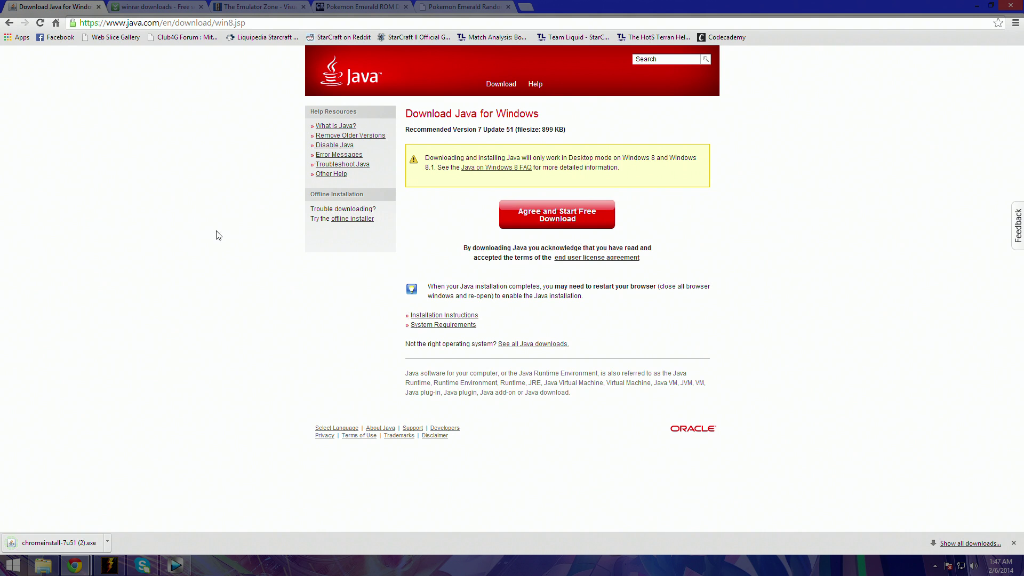
left_click(152, 11)
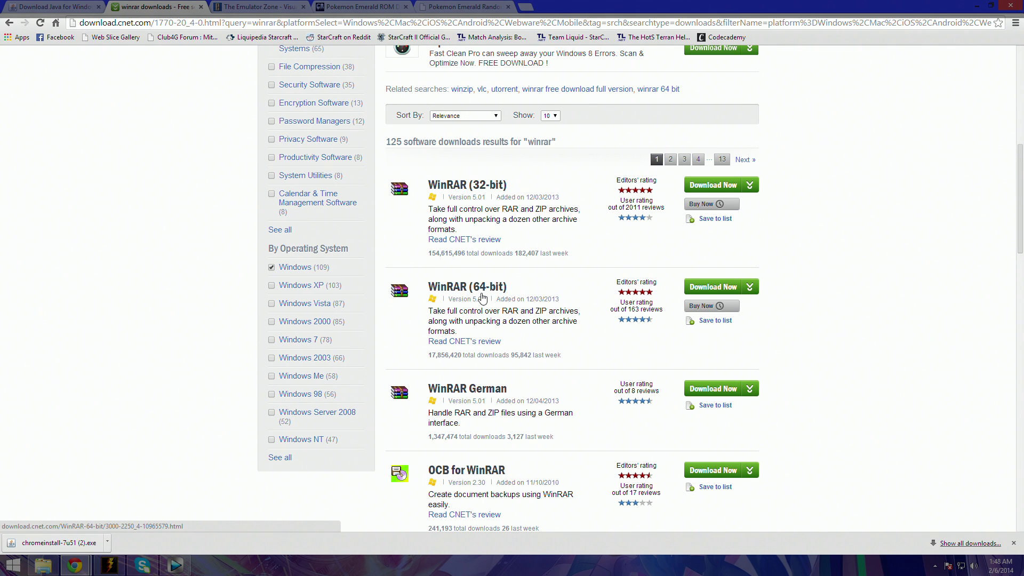
left_click(721, 293)
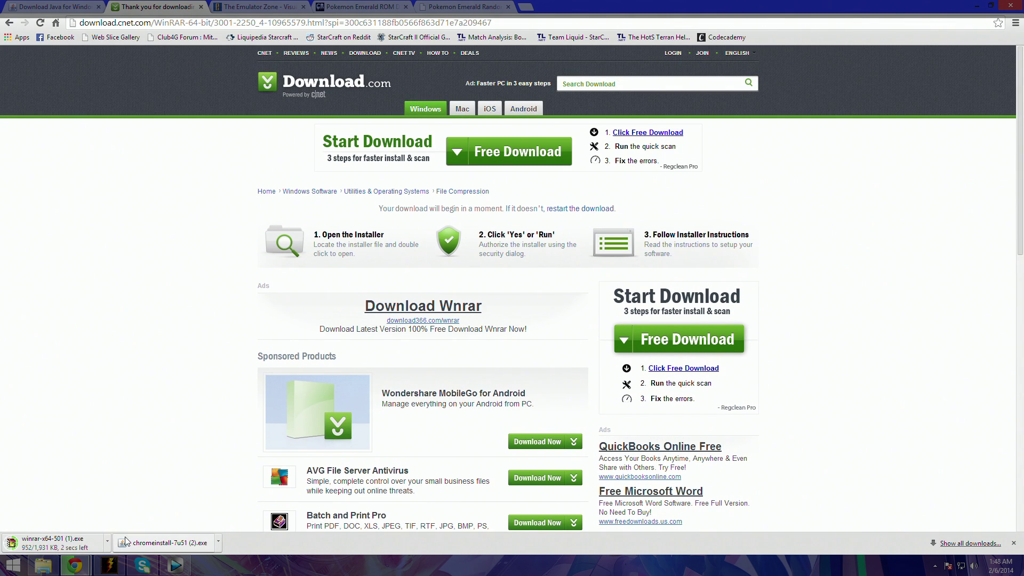
Download Visual Boy Advance 1.8.0 Beta3 for Windows from The Emulator Zone page
left_click(272, 8)
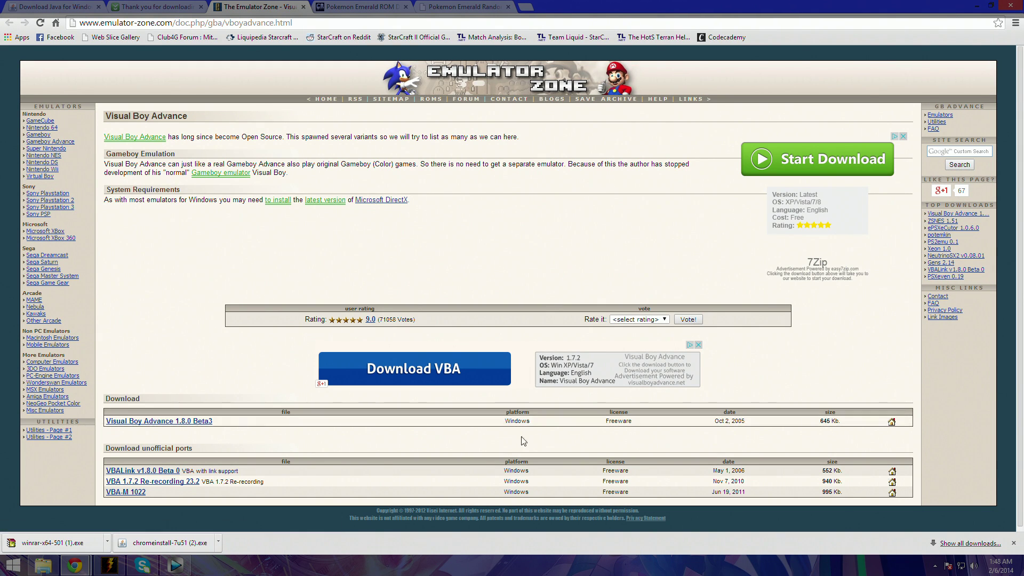
left_click(196, 421)
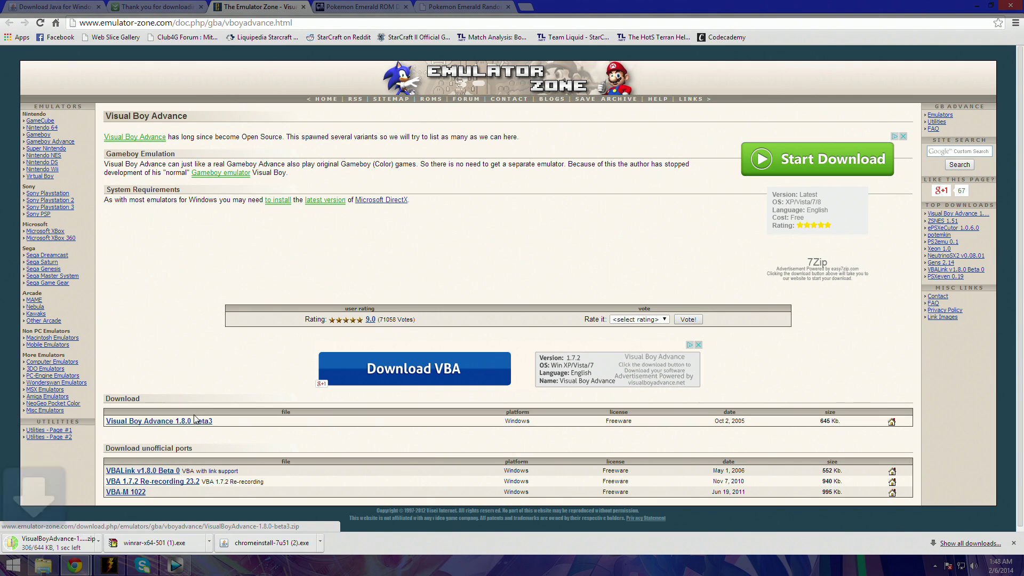
Download Pokemon Emerald.zip from the CoolROM page and dismiss the download pop-up window
left_click(375, 7)
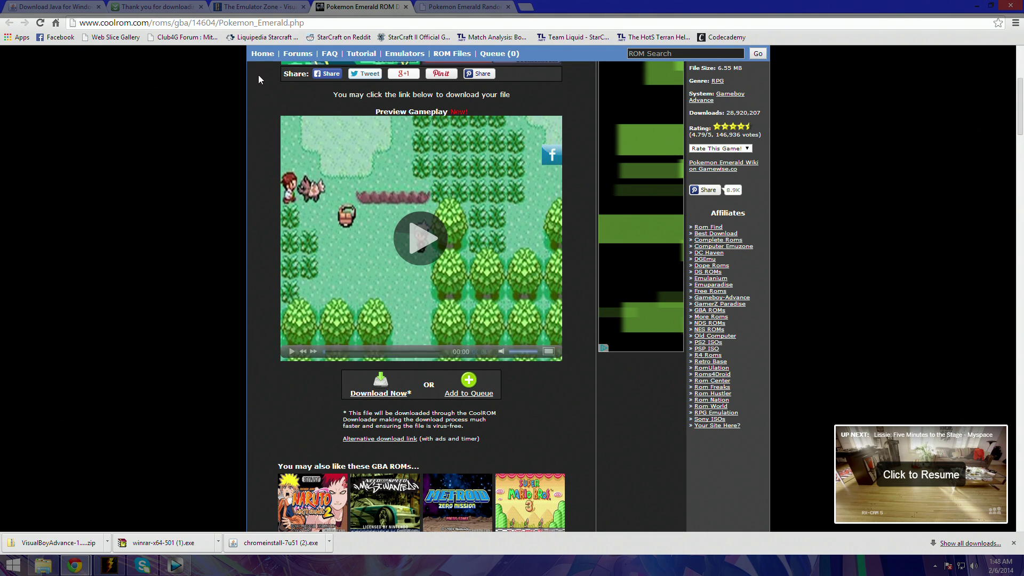
left_click(77, 569)
left_click(193, 509)
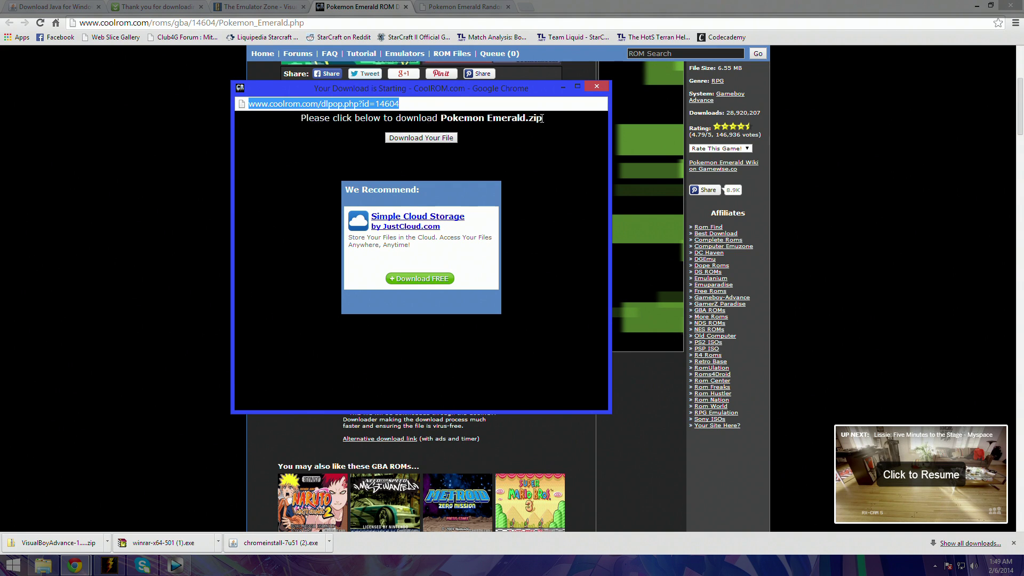
left_click(427, 139)
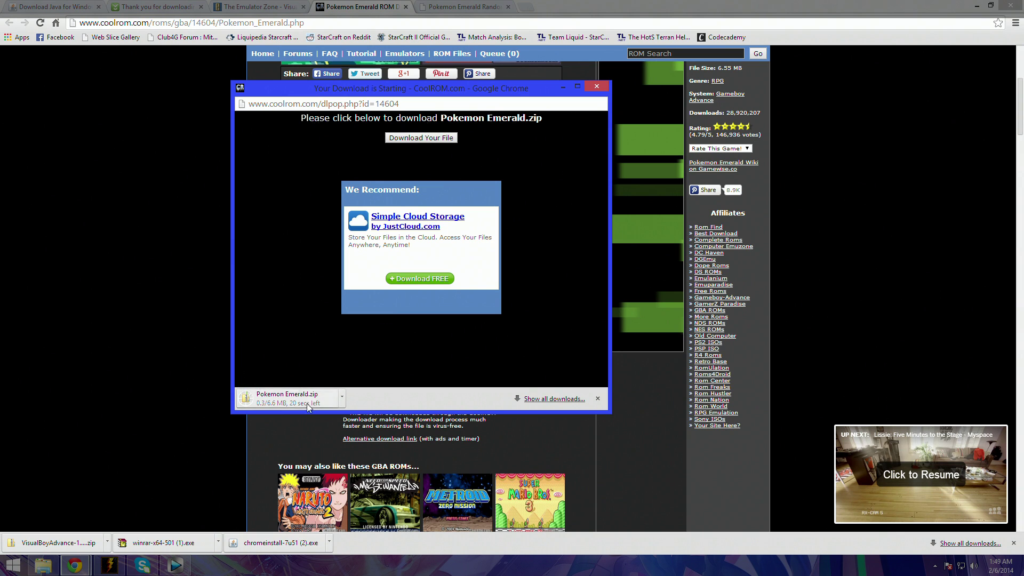
left_click(507, 79)
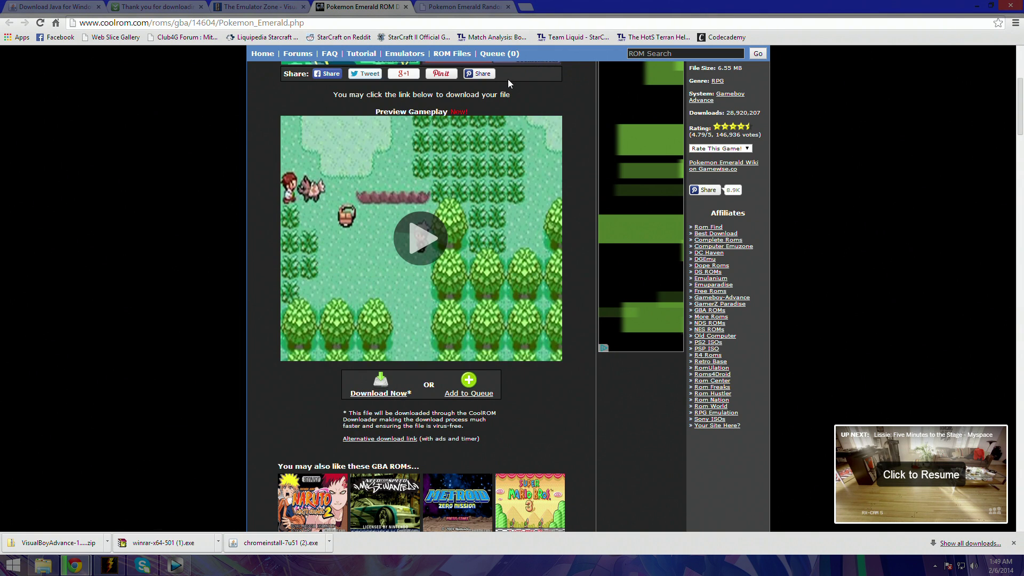
Download Version 2.2 of the Pokemon Emerald Randomizer from Arty's Generic Site
left_click(477, 8)
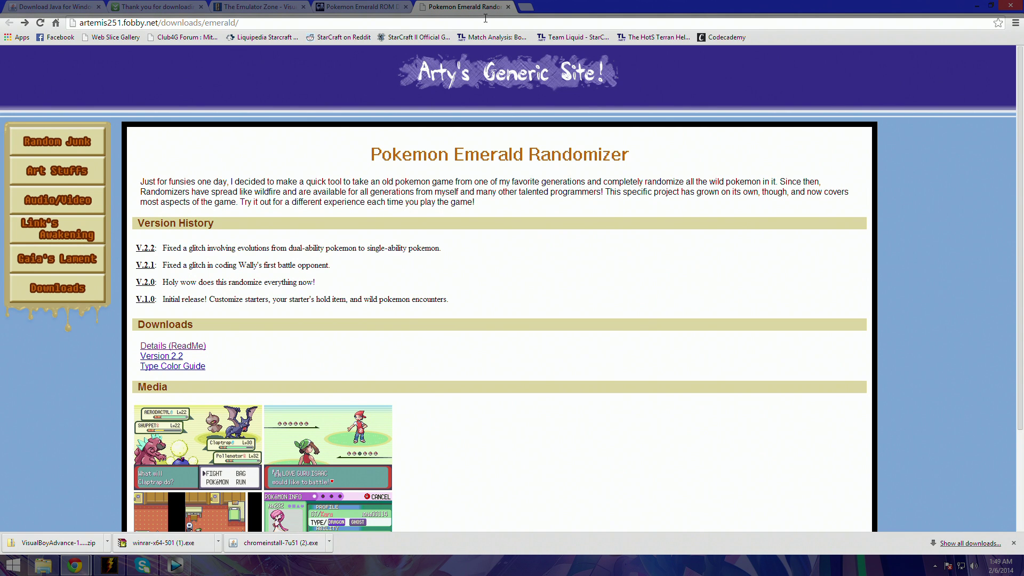
left_click(148, 361)
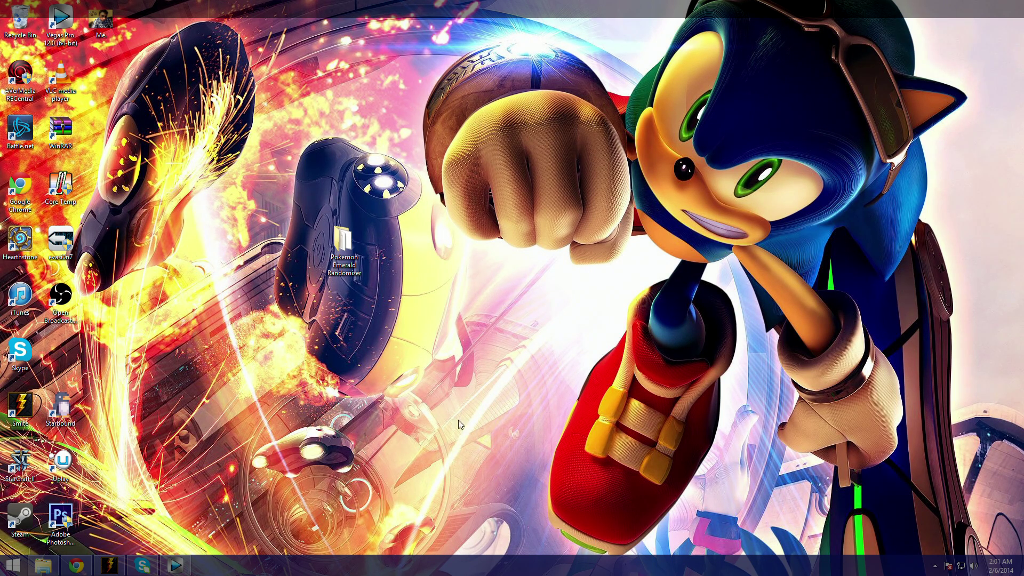
right_click(446, 249)
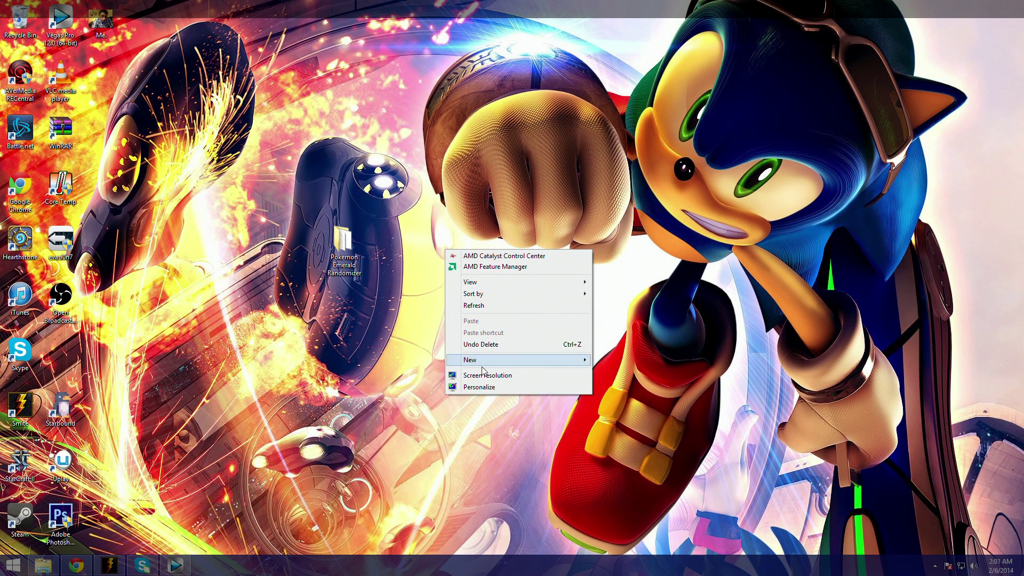
mouse_move(539, 362)
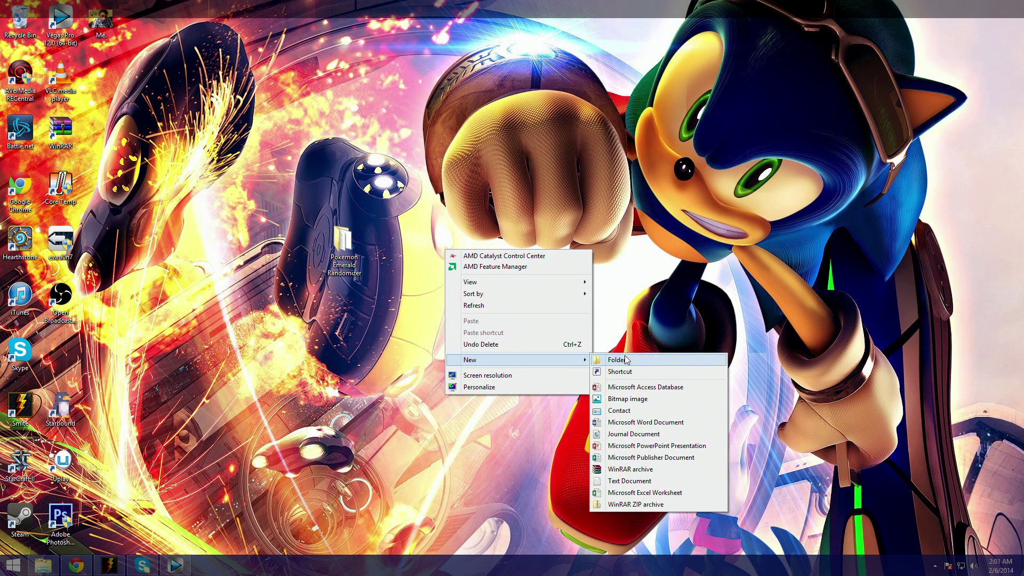
left_click(471, 160)
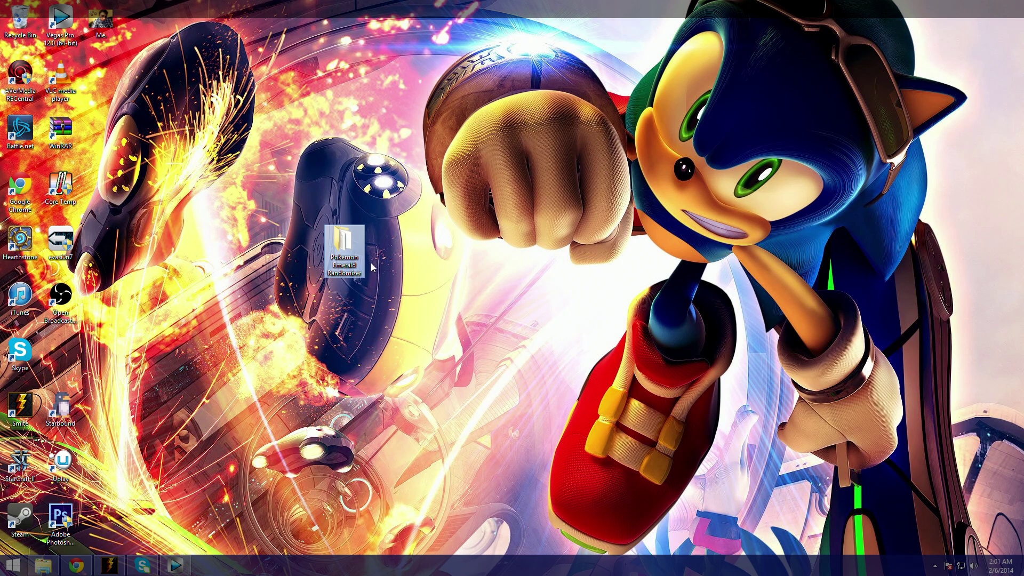
Open the Pokemon Emerald Randomizer folder on the desktop and extract the PkmnEmeraldRandomizer_v2.2 archive directly into it
mouse_move(350, 253)
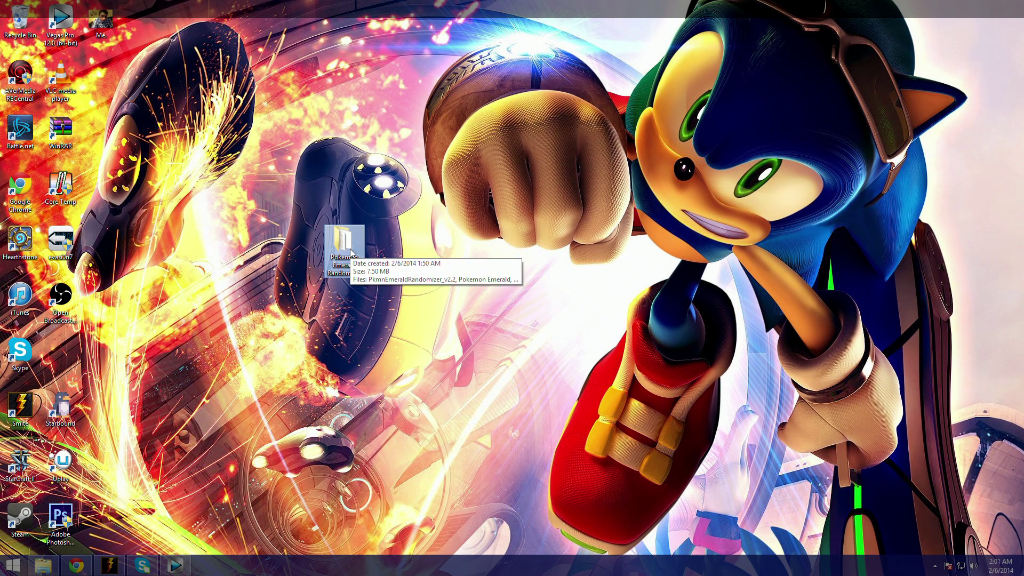
left_click(357, 258)
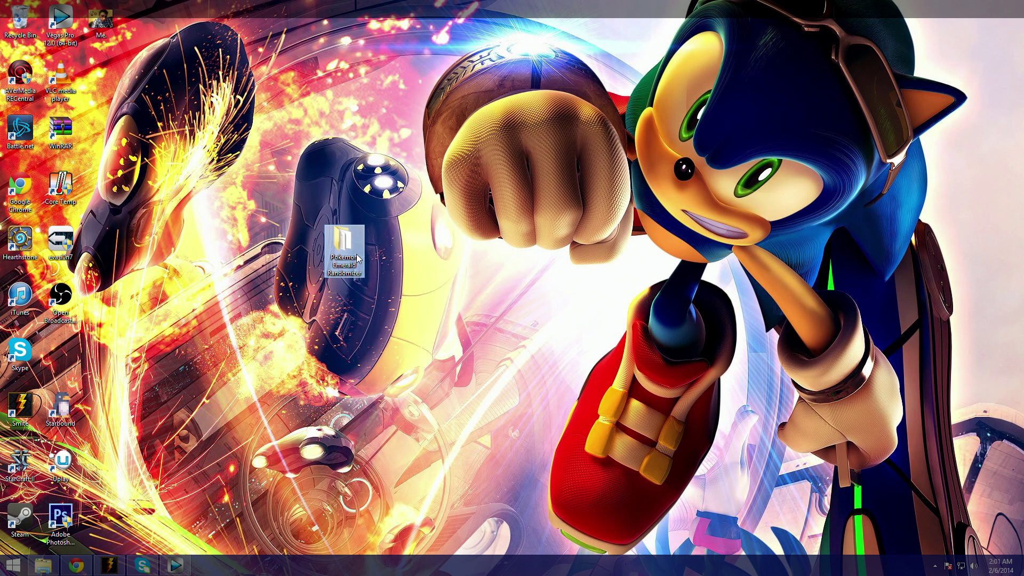
double_click(357, 258)
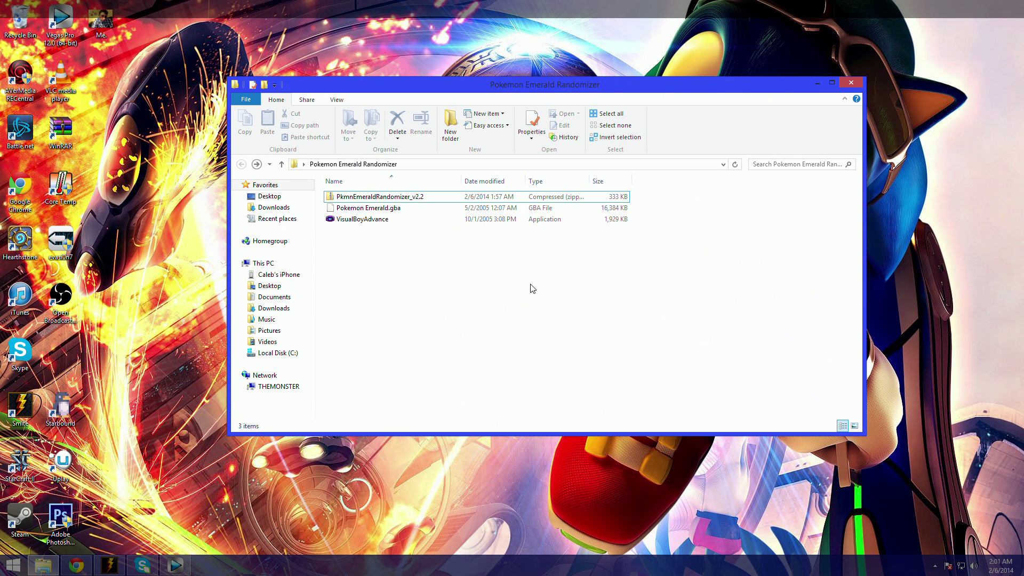
right_click(383, 201)
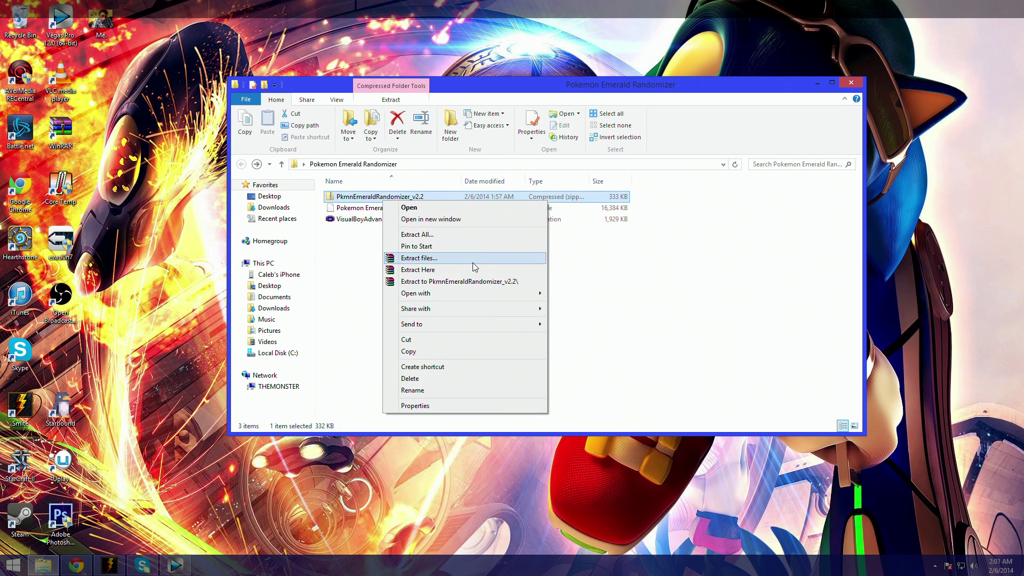
left_click(447, 269)
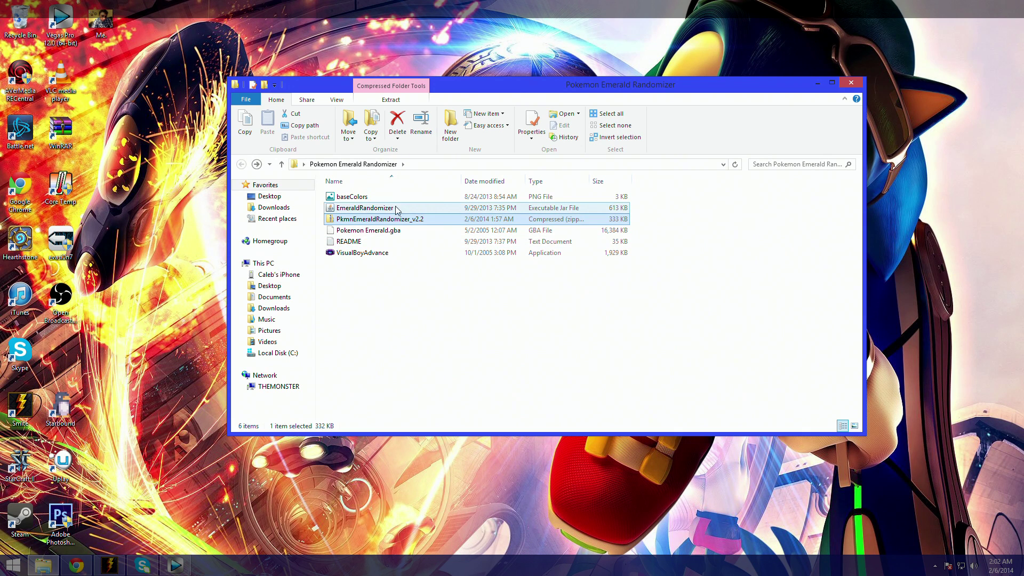
Check the folder for the EmeraldRandomizer, Pokemon Emerald.gba and VisualBoyAdvance files
left_click(394, 196)
left_click(395, 209)
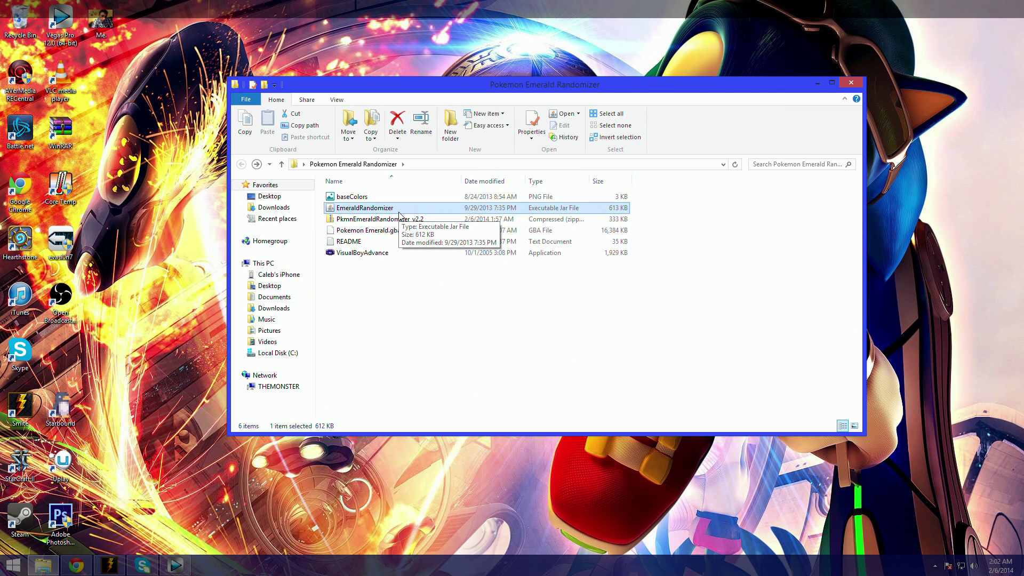
left_click(385, 233)
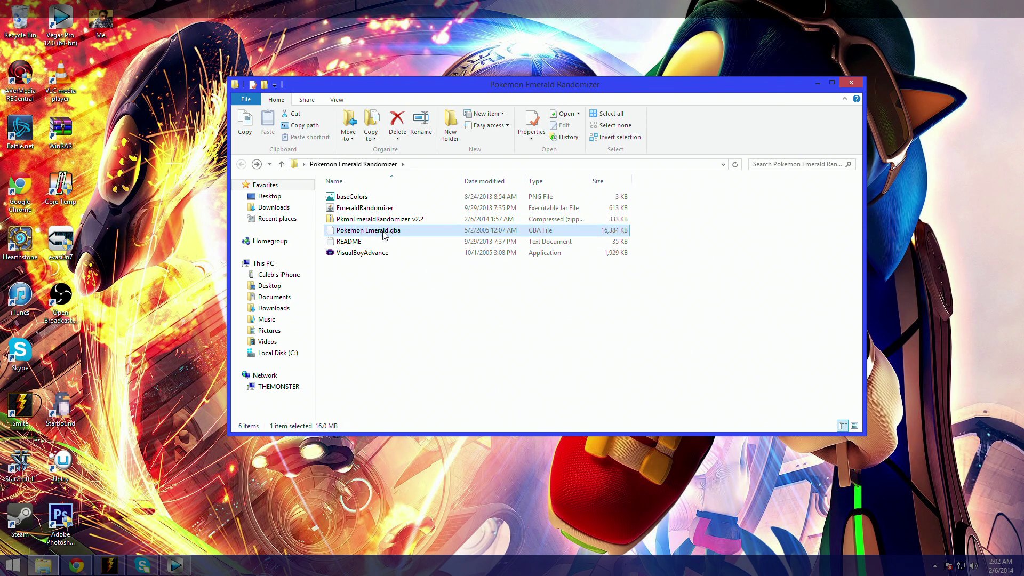
left_click(384, 255)
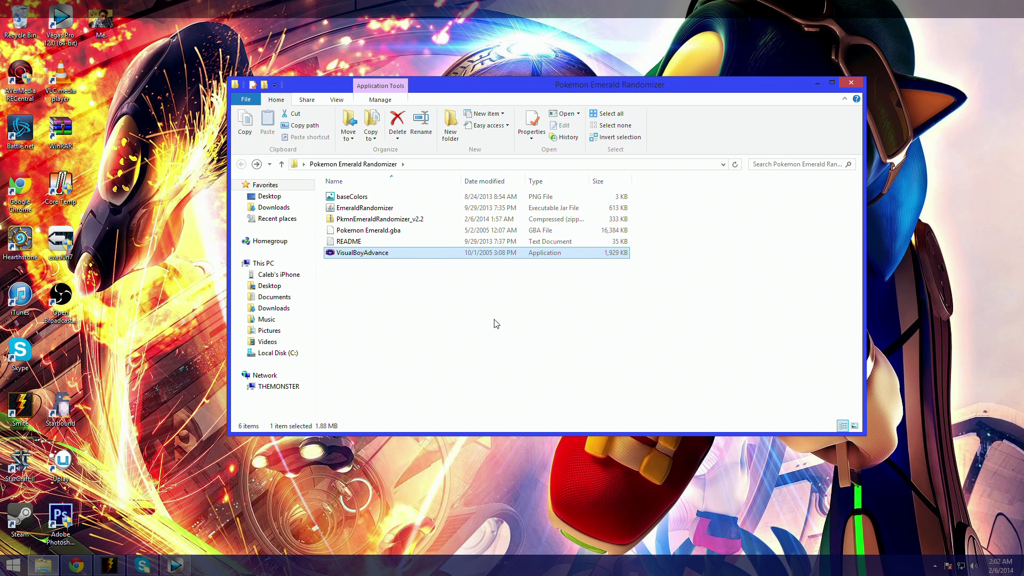
Launch the EmeraldRandomizer jar file with Java(TM) Platform SE binary
right_click(380, 211)
mouse_move(429, 229)
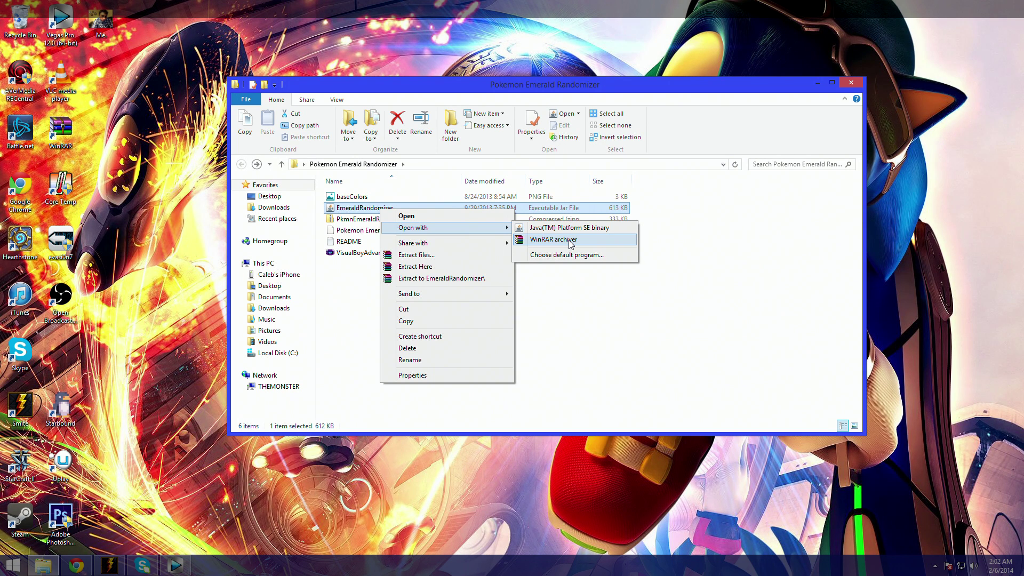
left_click(537, 230)
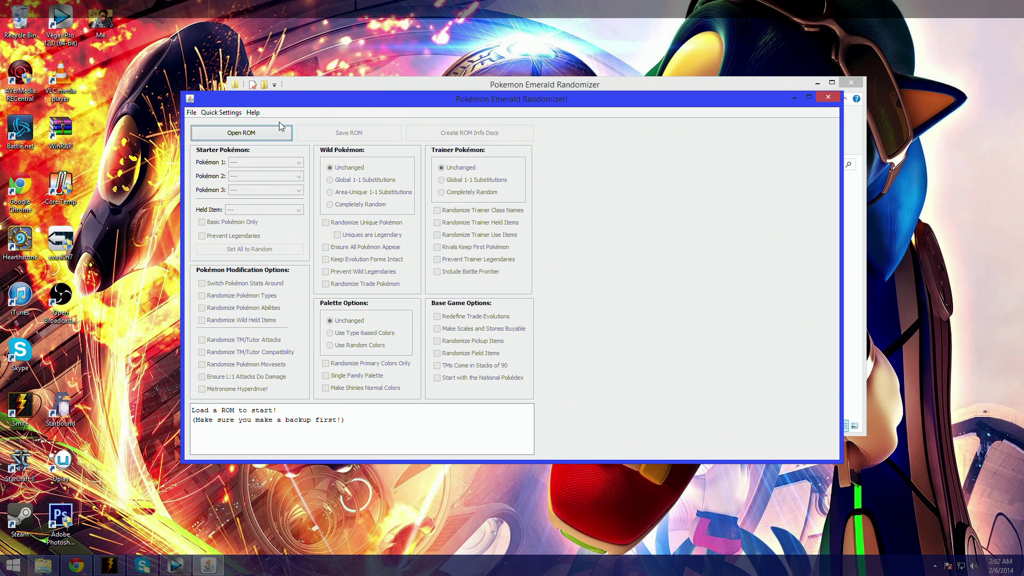
Load the Pokemon Emerald.gba ROM from the desktop's Pokemon Emerald Randomizer folder into the randomizer
left_click(260, 139)
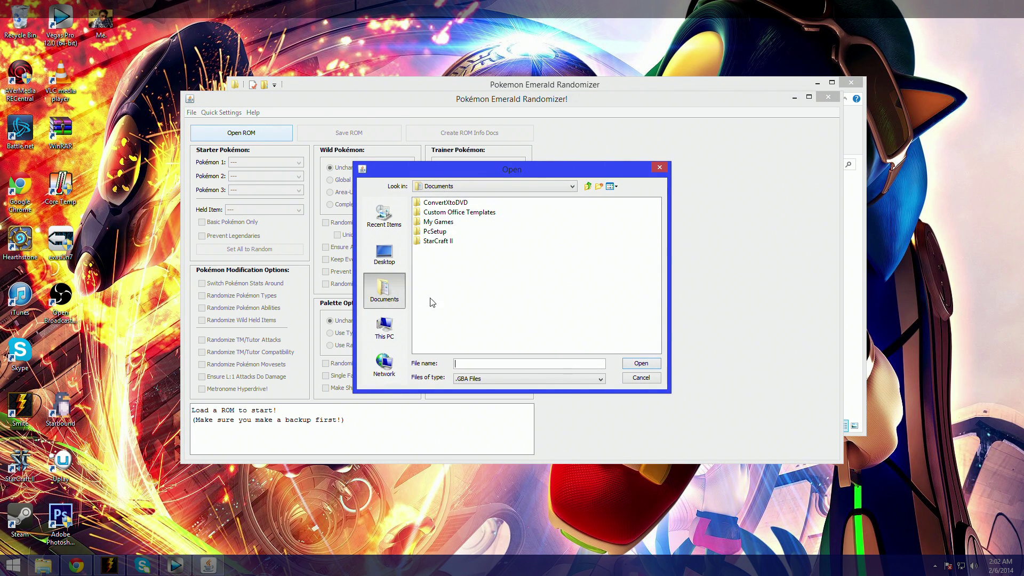
left_click(389, 258)
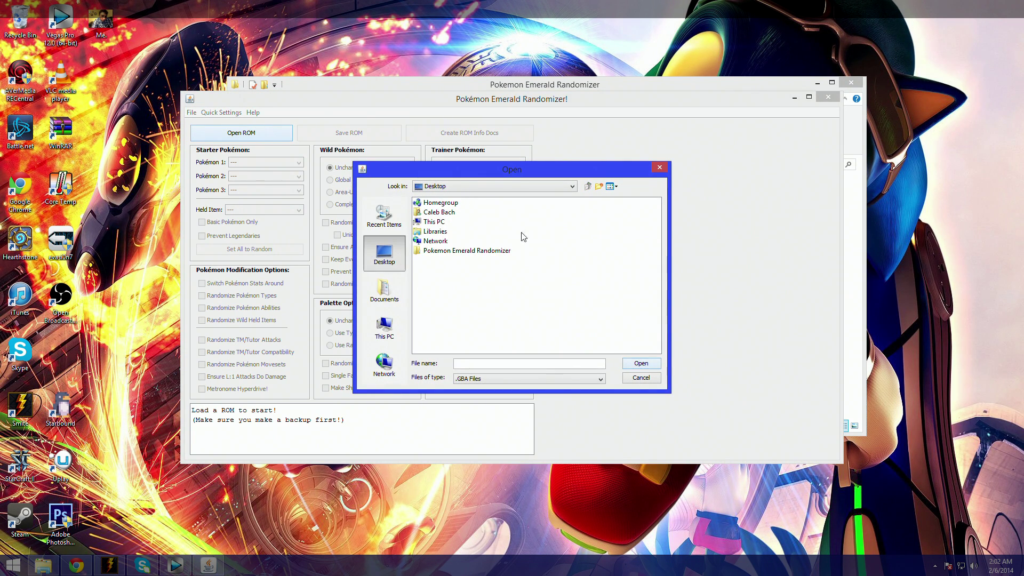
left_click(467, 254)
double_click(467, 253)
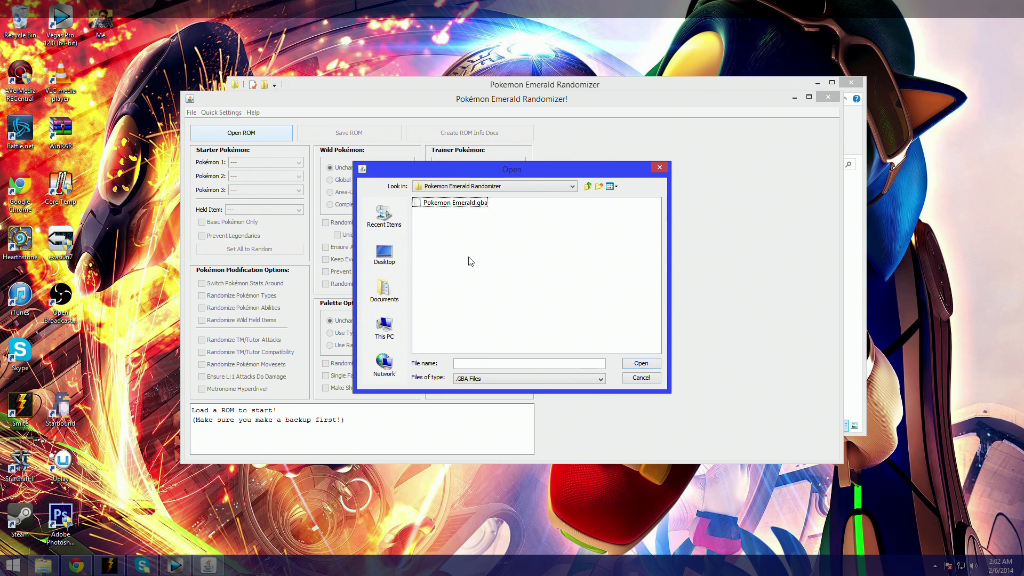
left_click(456, 203)
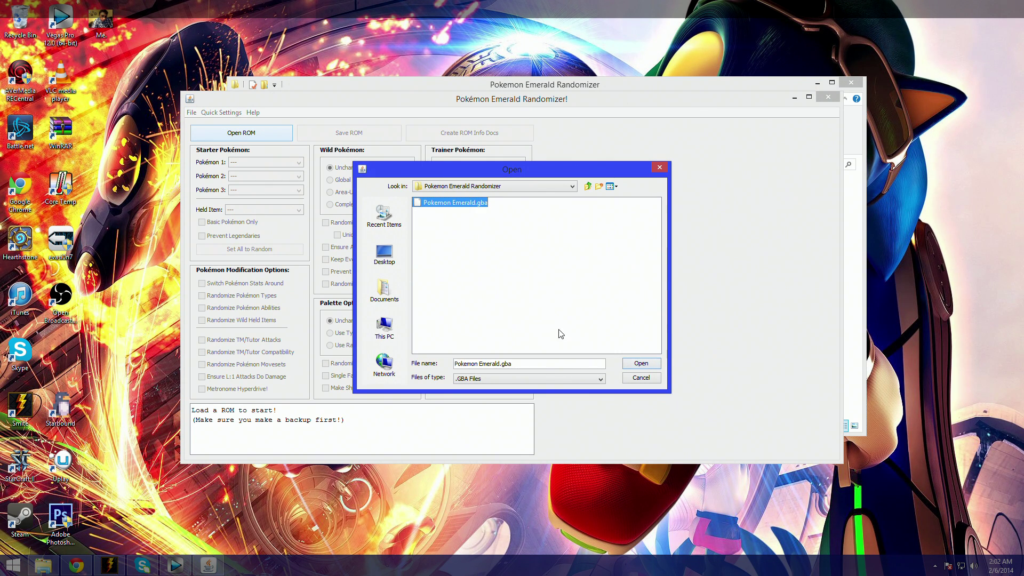
left_click(637, 364)
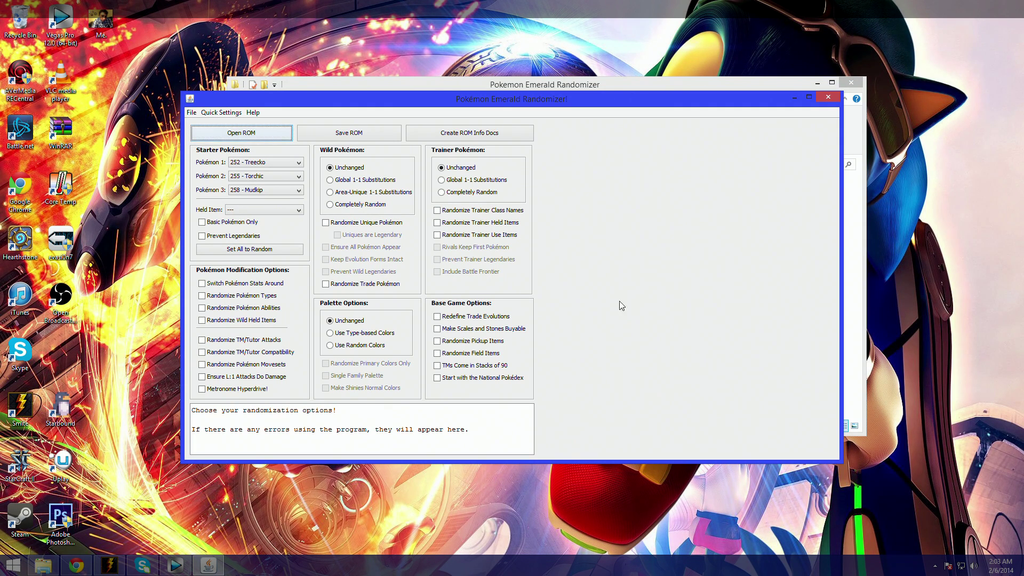
Set the first starter Pokémon to 000 - Random
left_click(272, 163)
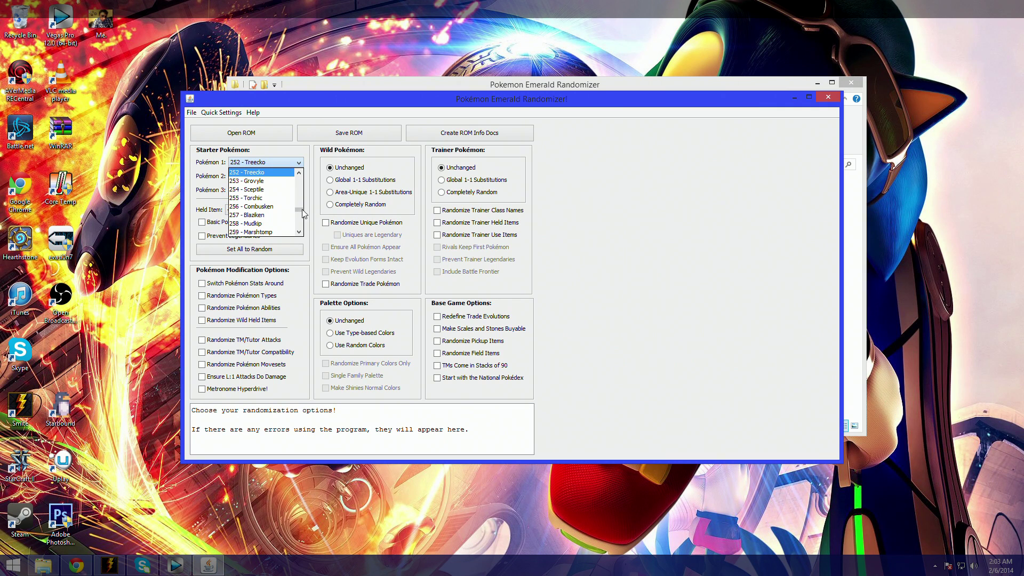
left_click_drag(299, 210, 305, 165)
left_click(259, 173)
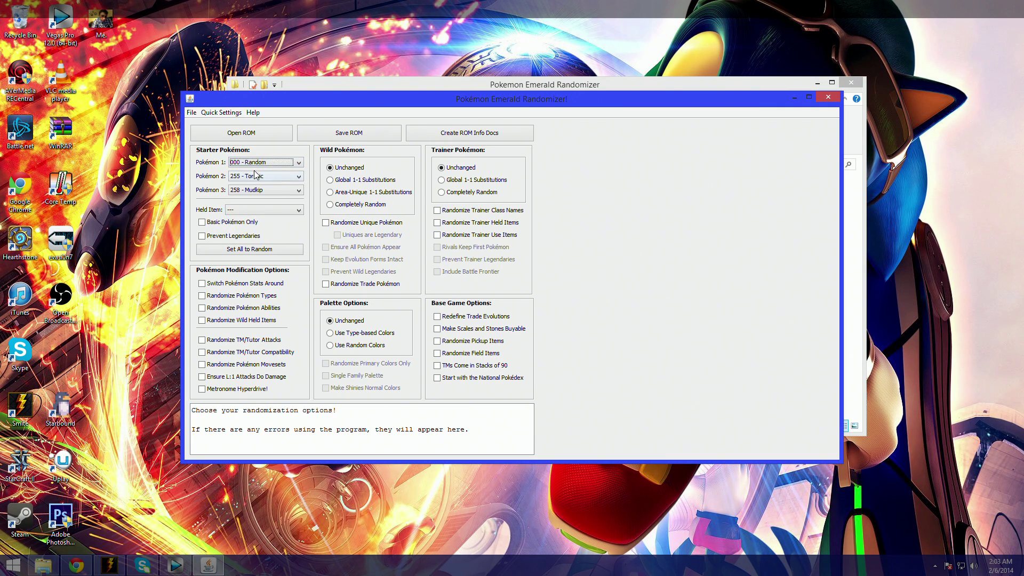
Set the second starter Pokémon to 291 - Ninjask
left_click(259, 177)
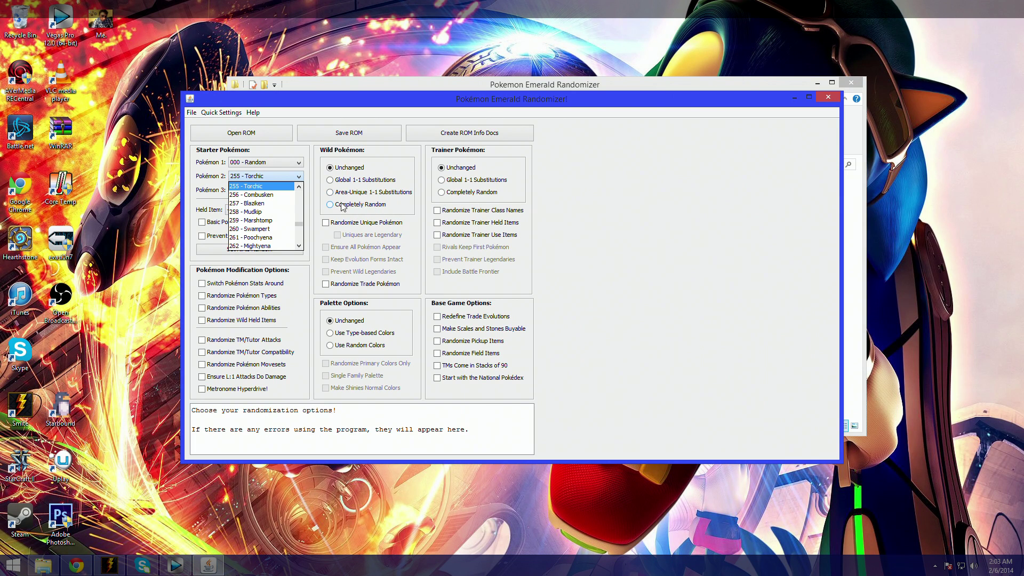
scroll(264, 216, "down", 6)
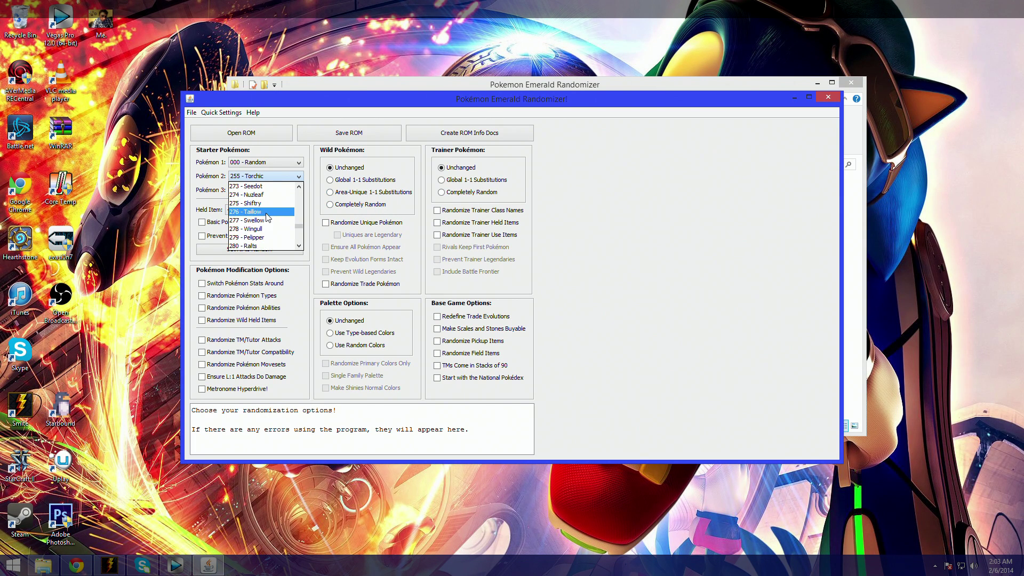
scroll(269, 222, "down", 3)
scroll(276, 230, "down", 1)
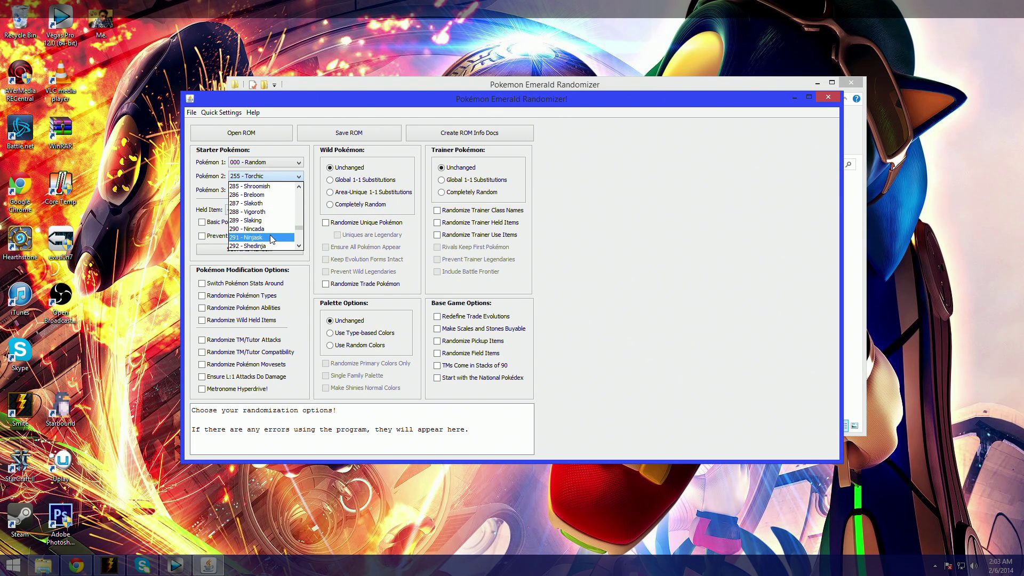
left_click(274, 238)
Set the third starter Pokémon to 304 - Aron
left_click(259, 192)
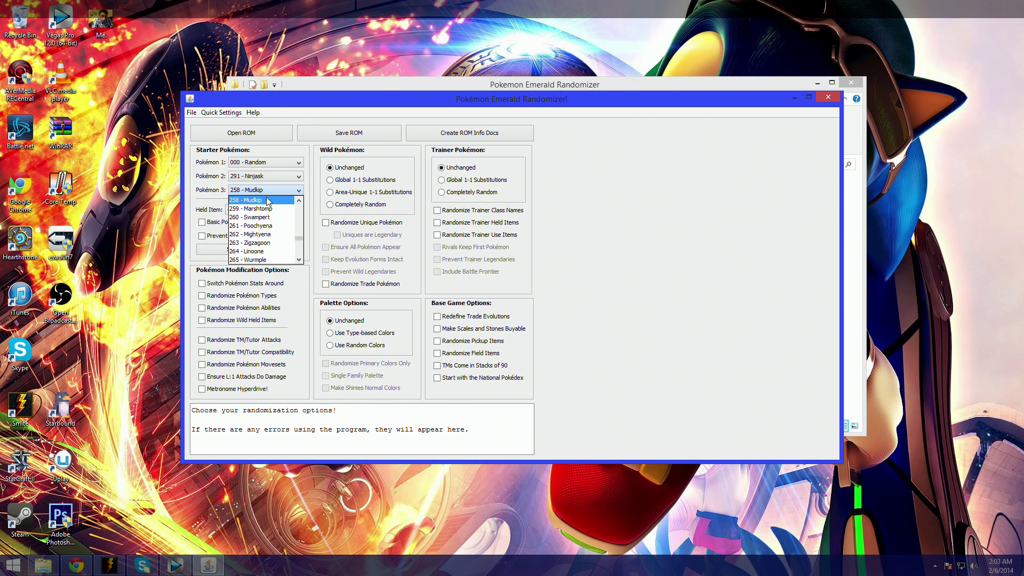
scroll(270, 234, "down", 7)
scroll(272, 250, "down", 10)
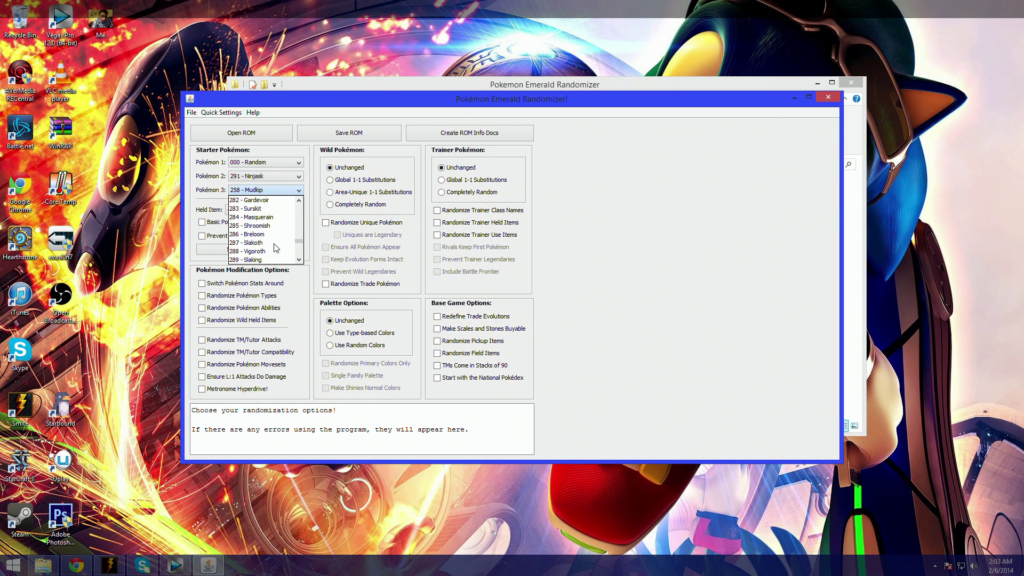
scroll(269, 244, "up", 2)
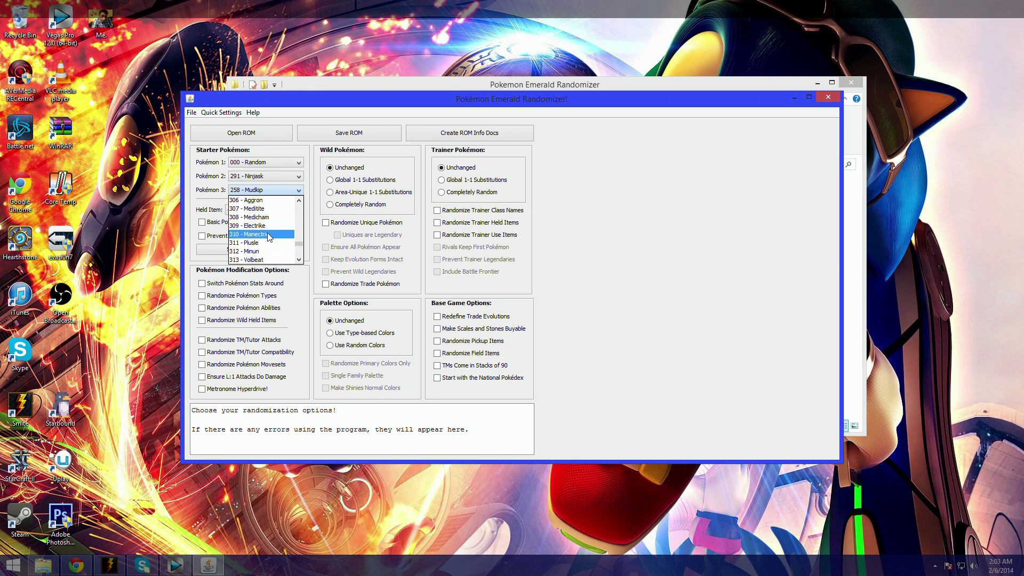
left_click(265, 235)
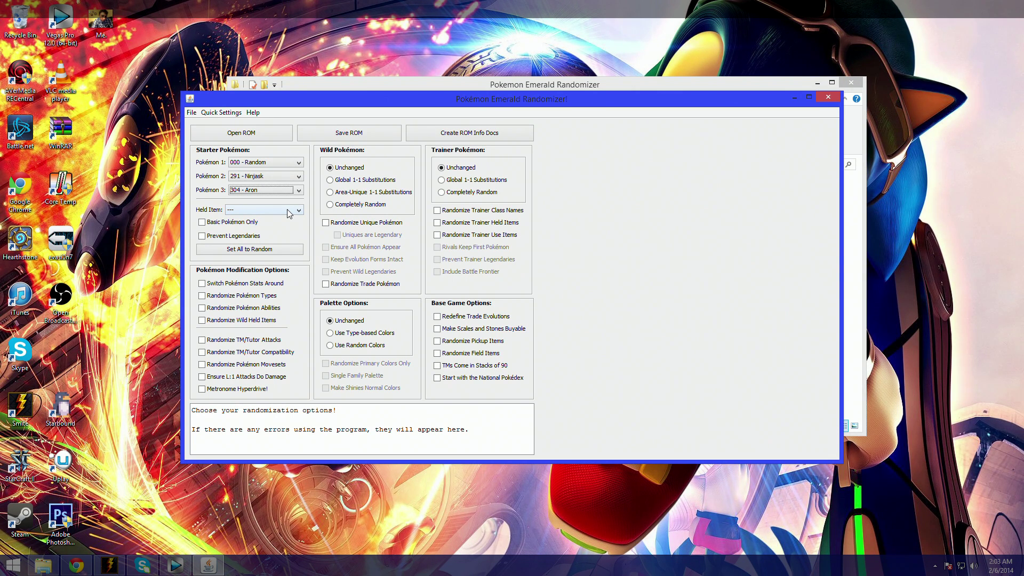
Browse the available held items for the starter Pokémon without choosing one
left_click(258, 210)
scroll(267, 240, "down", 10)
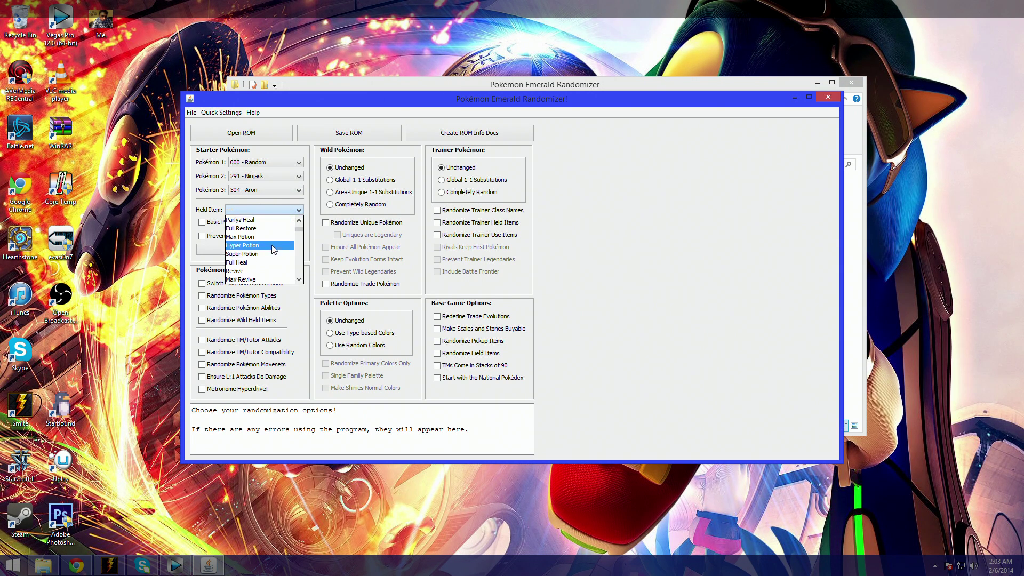
scroll(273, 245, "down", 20)
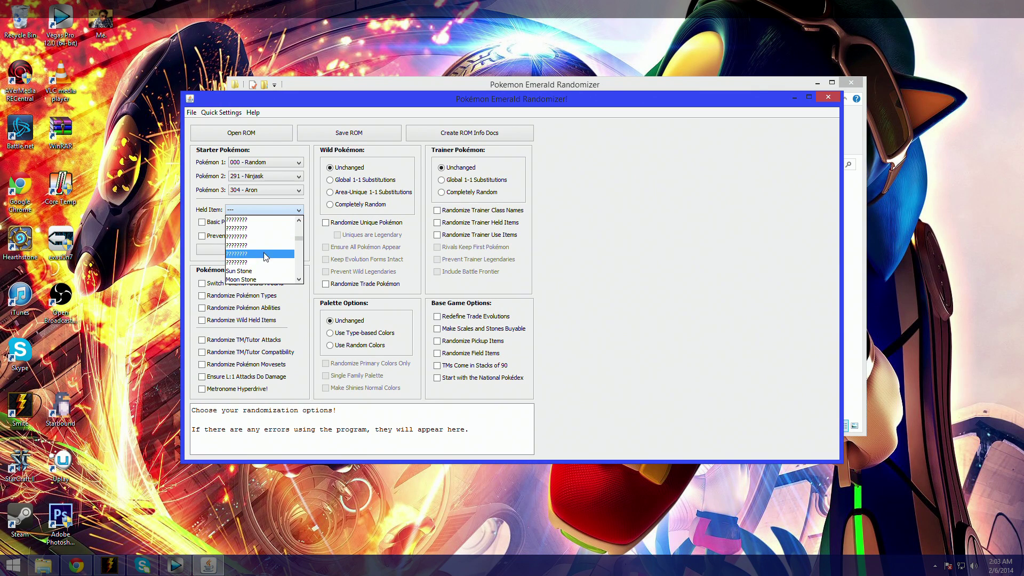
scroll(273, 251, "down", 12)
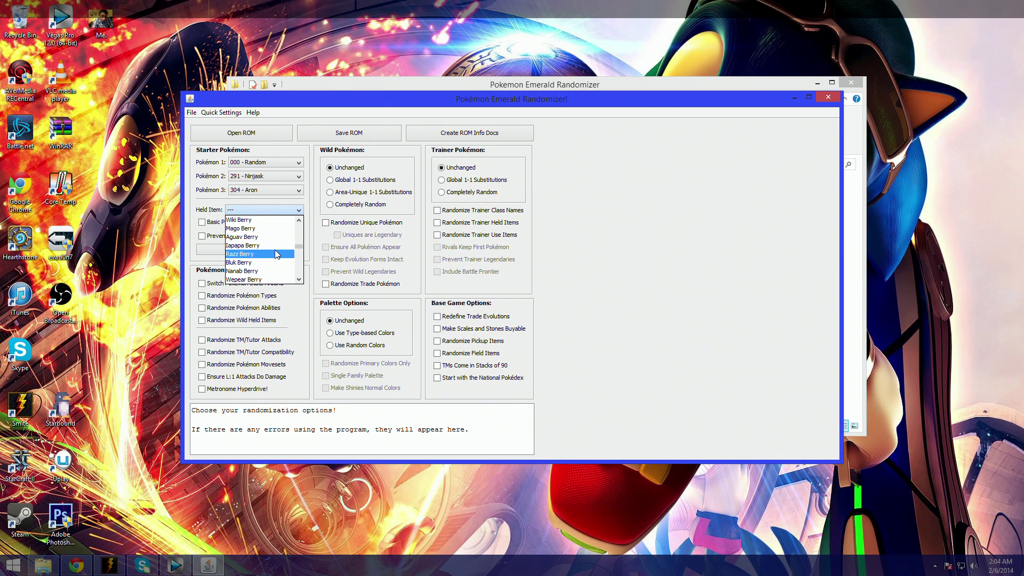
scroll(274, 250, "down", 4)
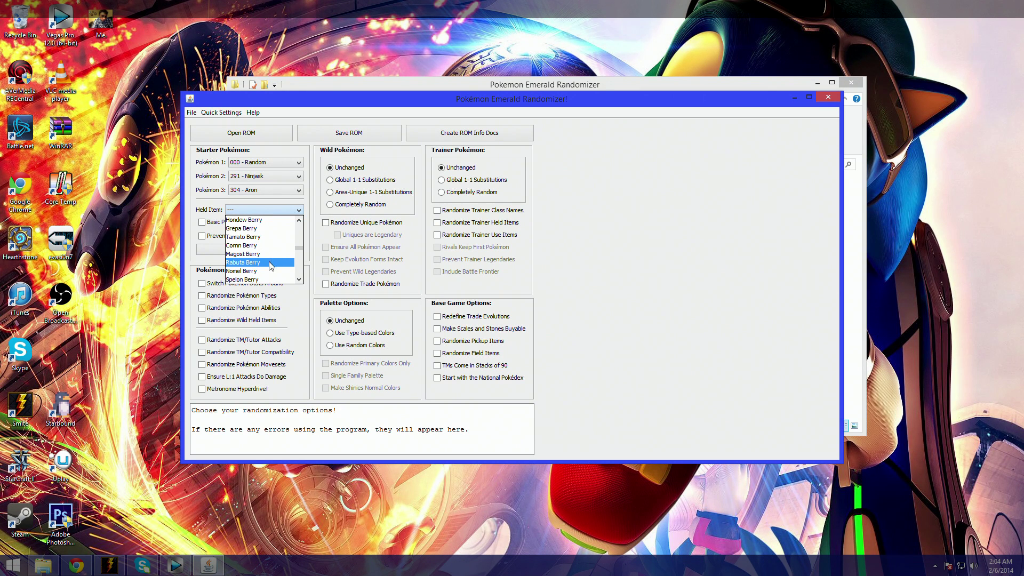
scroll(272, 264, "down", 5)
scroll(269, 262, "up", 13)
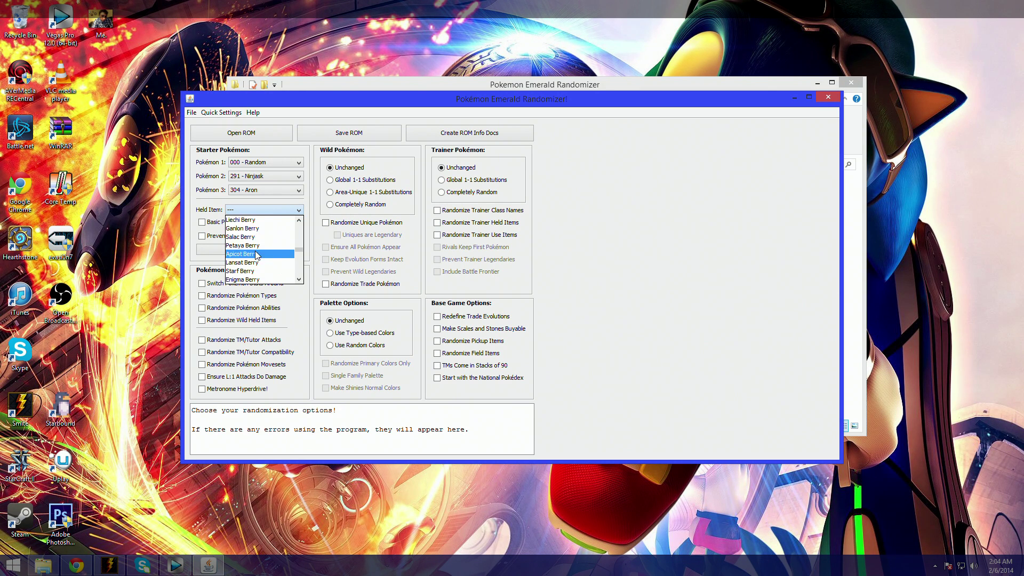
scroll(244, 256, "up", 4)
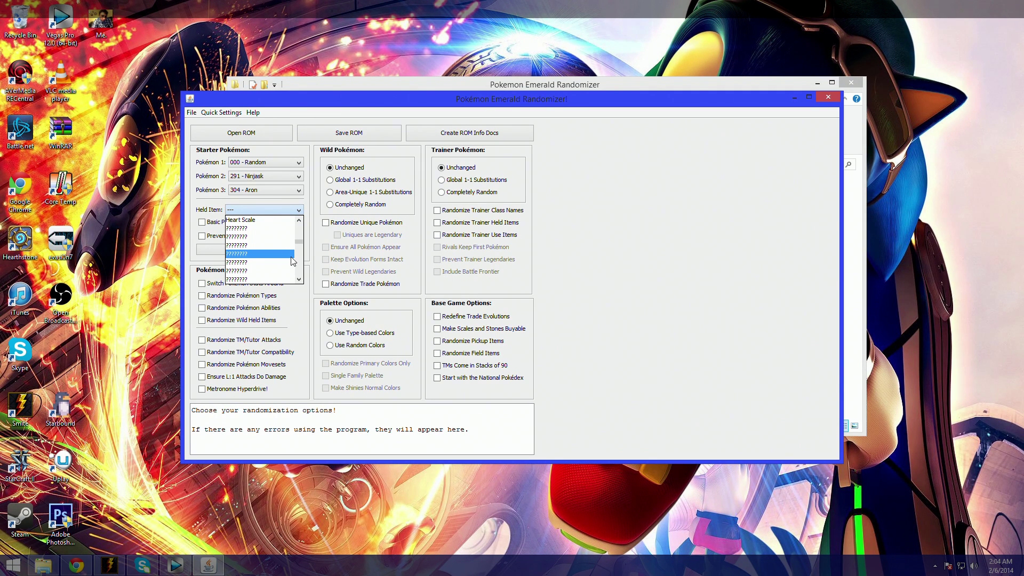
left_click(207, 216)
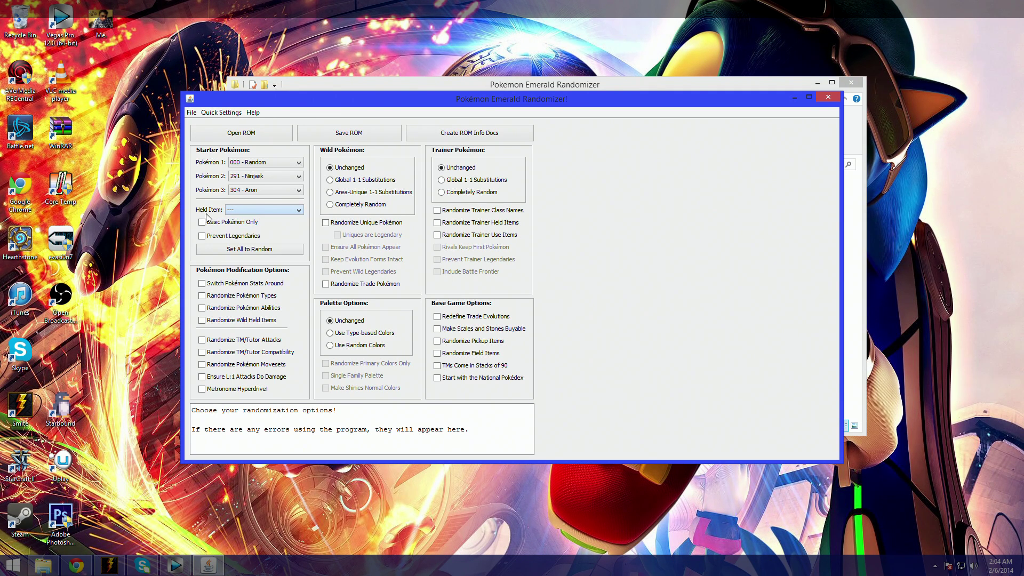
left_click(232, 224)
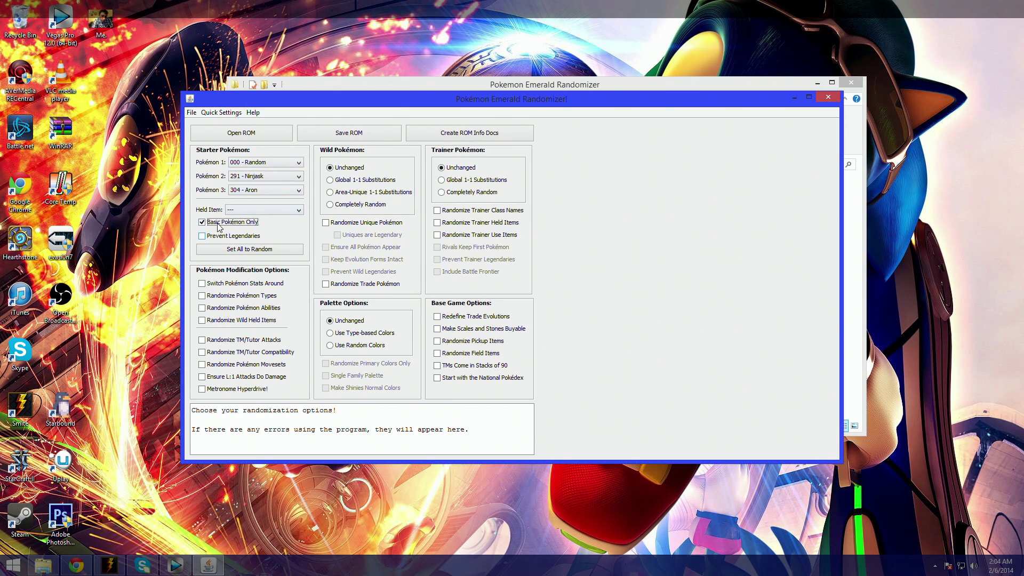
left_click(221, 236)
left_click(202, 237)
Set the wild Pokémon option to Completely Random
left_click(371, 182)
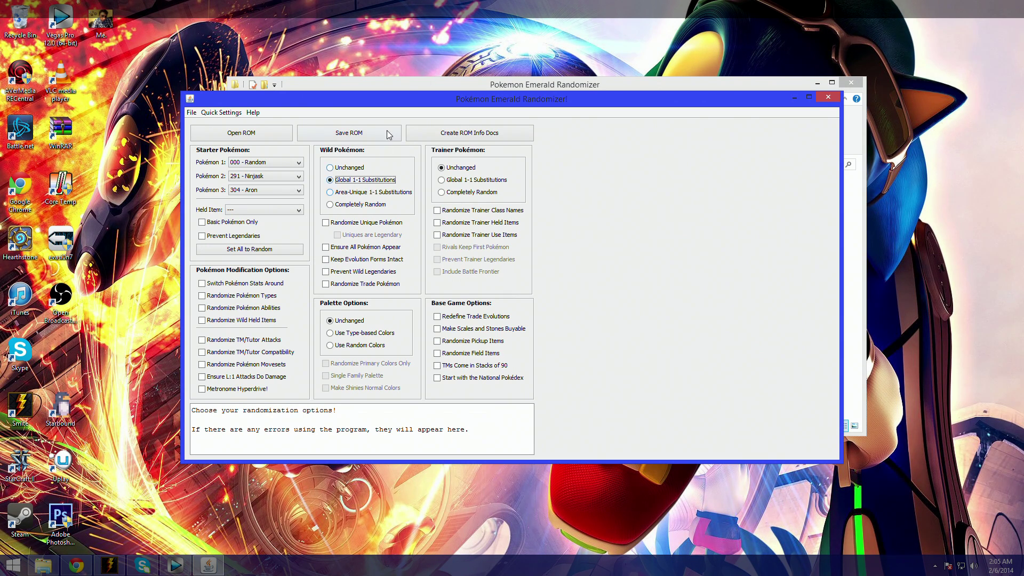
left_click(381, 194)
left_click(350, 205)
Set the trainer Pokémon to Completely Random and the palette option to Use Random Colors
left_click(478, 191)
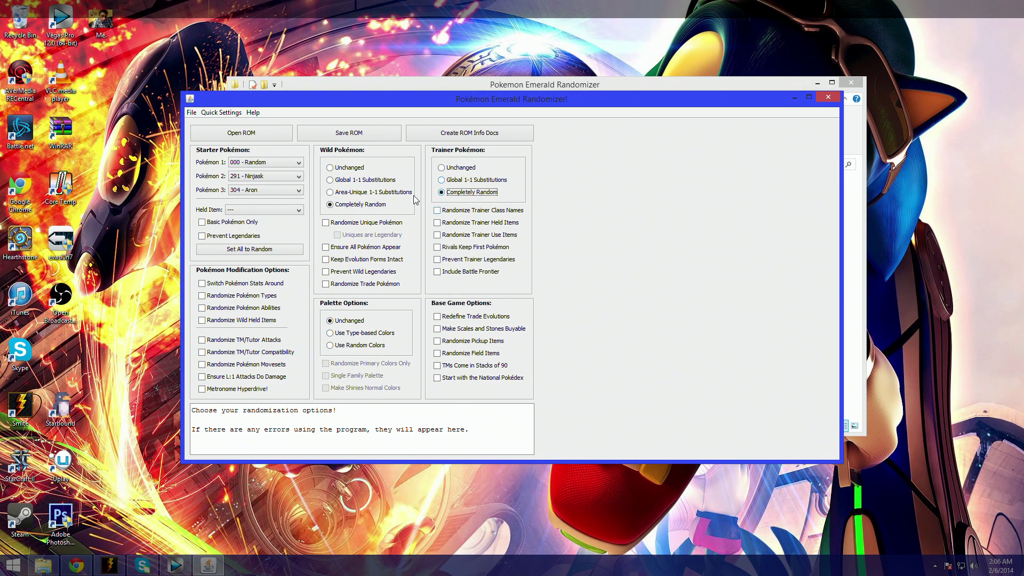
left_click(354, 192)
left_click(355, 205)
left_click(337, 346)
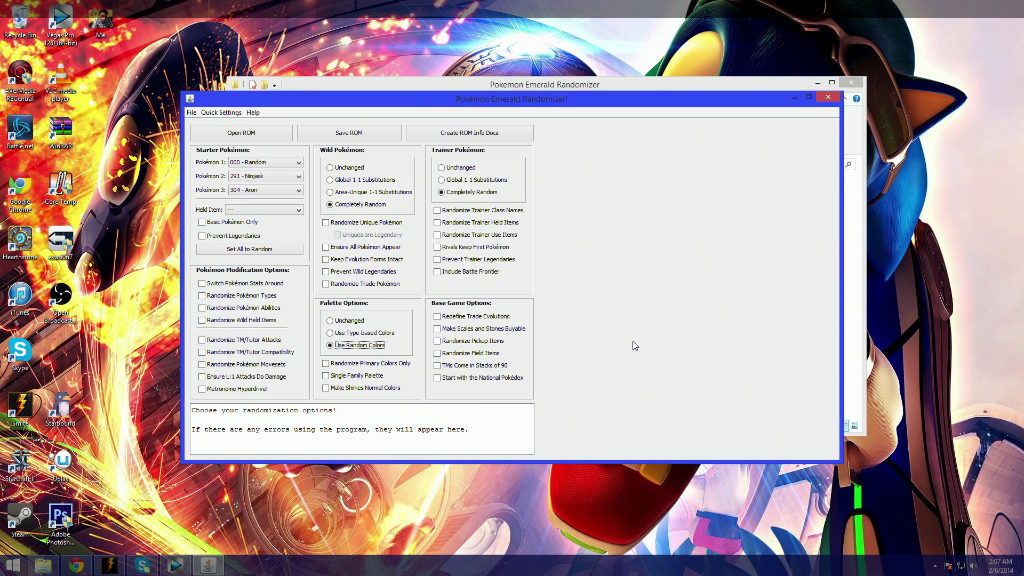
Save the randomized ROM as Random in the desktop's Pokemon Emerald Randomizer folder and dismiss the message
left_click(351, 133)
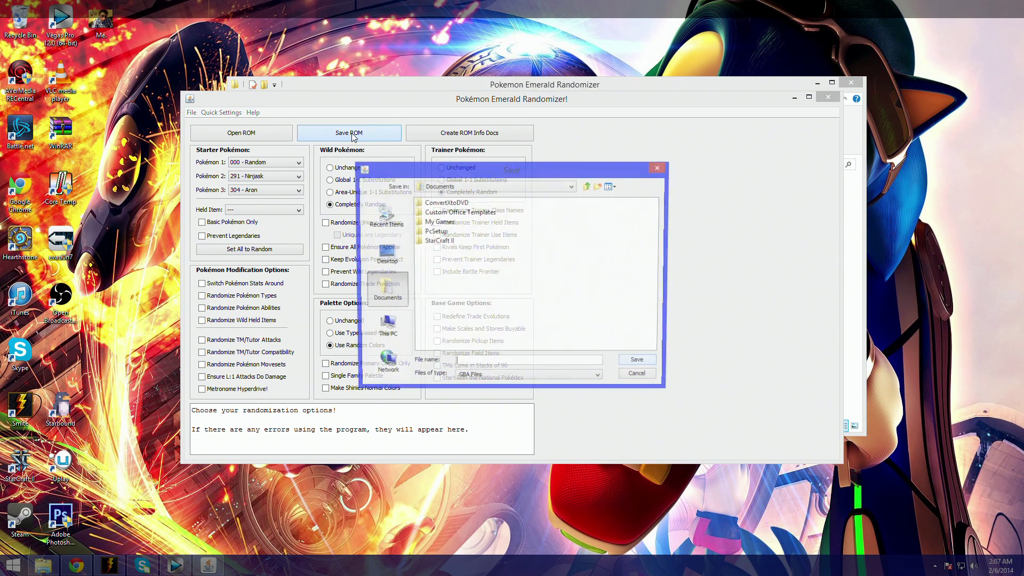
left_click(397, 259)
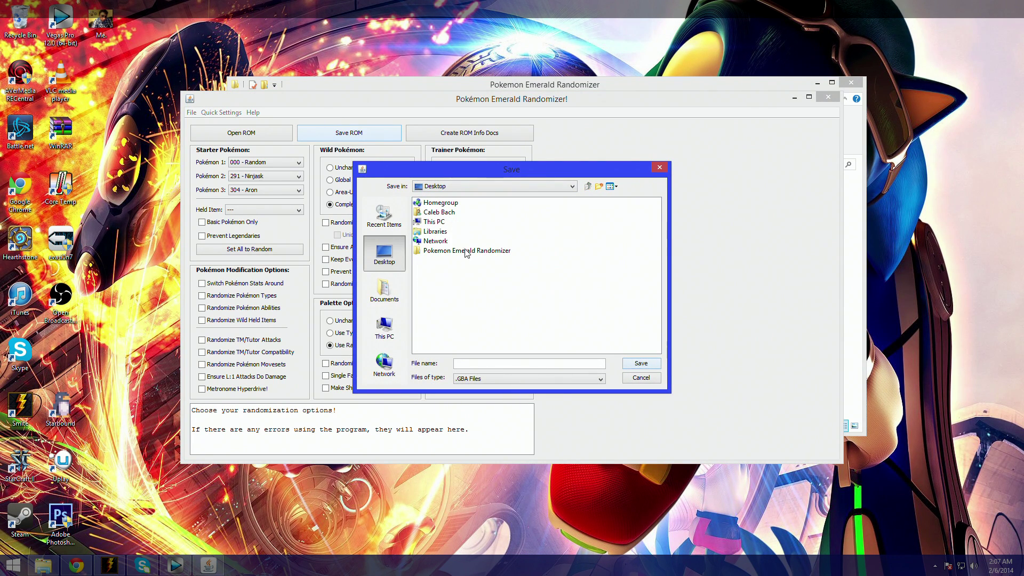
left_click(466, 250)
double_click(465, 251)
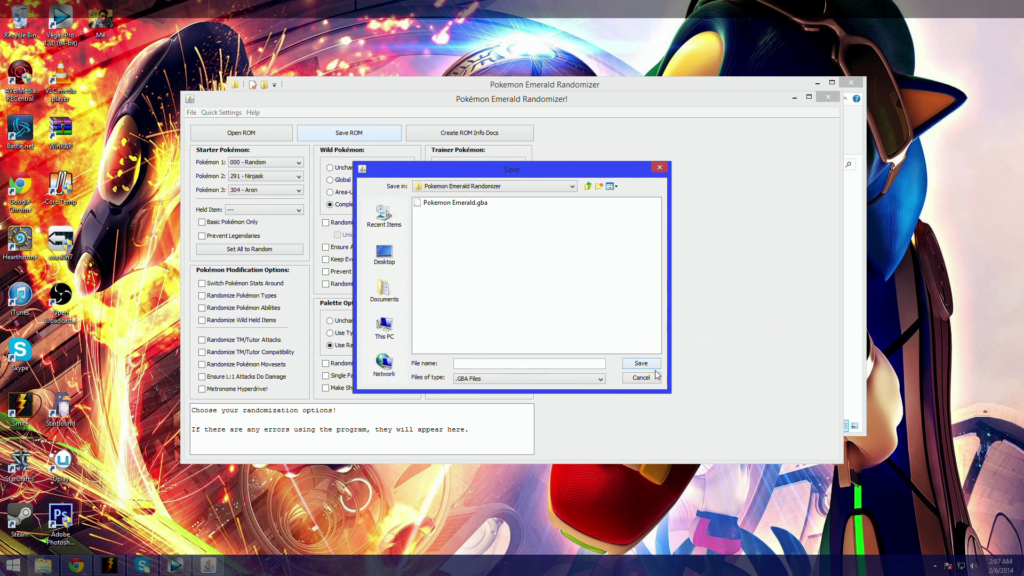
type("Random")
left_click(632, 364)
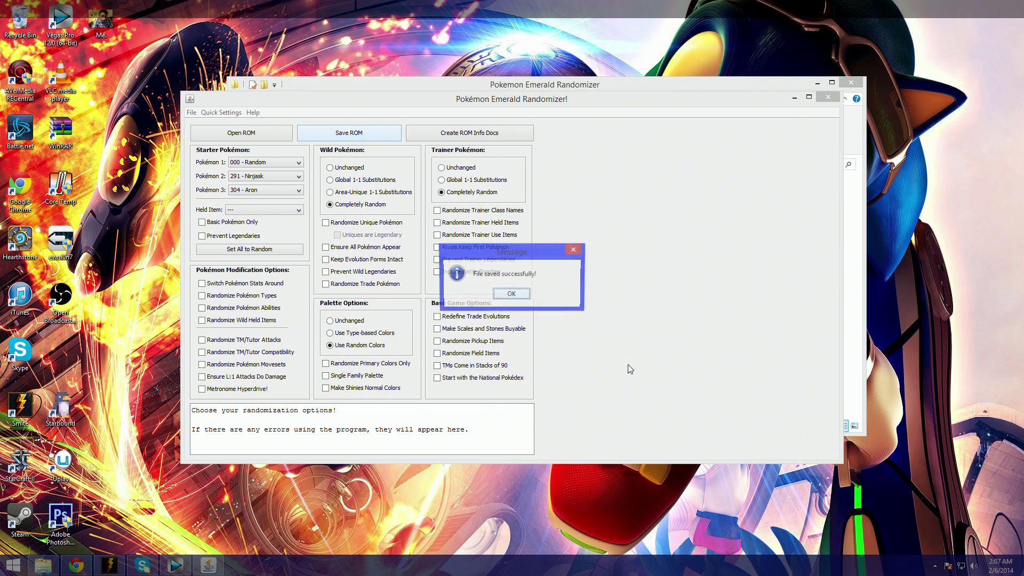
left_click(520, 293)
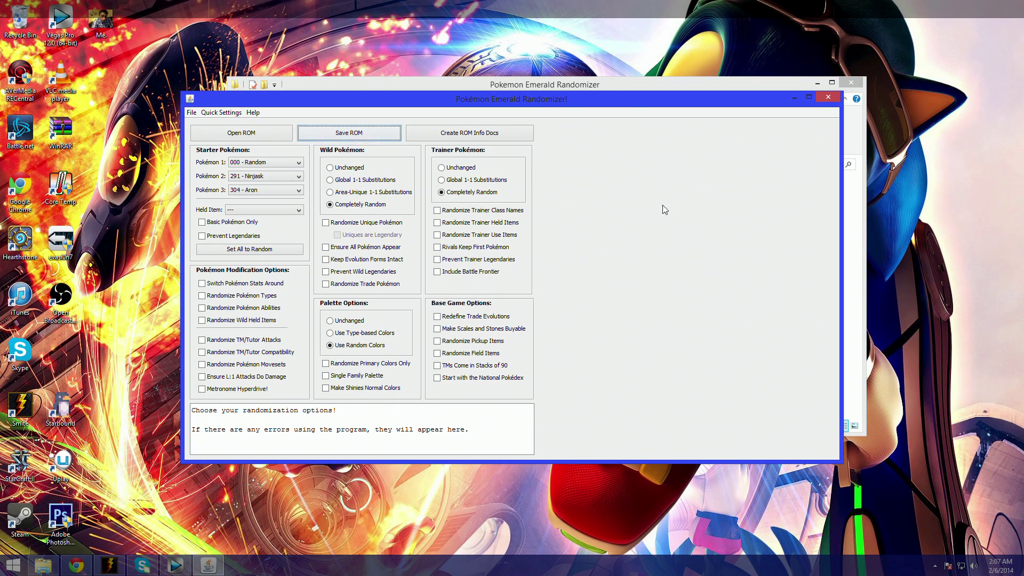
Close the randomizer, run VisualBoyAdvance from the Pokemon Emerald Randomizer folder and move its window away from the screen corner
left_click(827, 98)
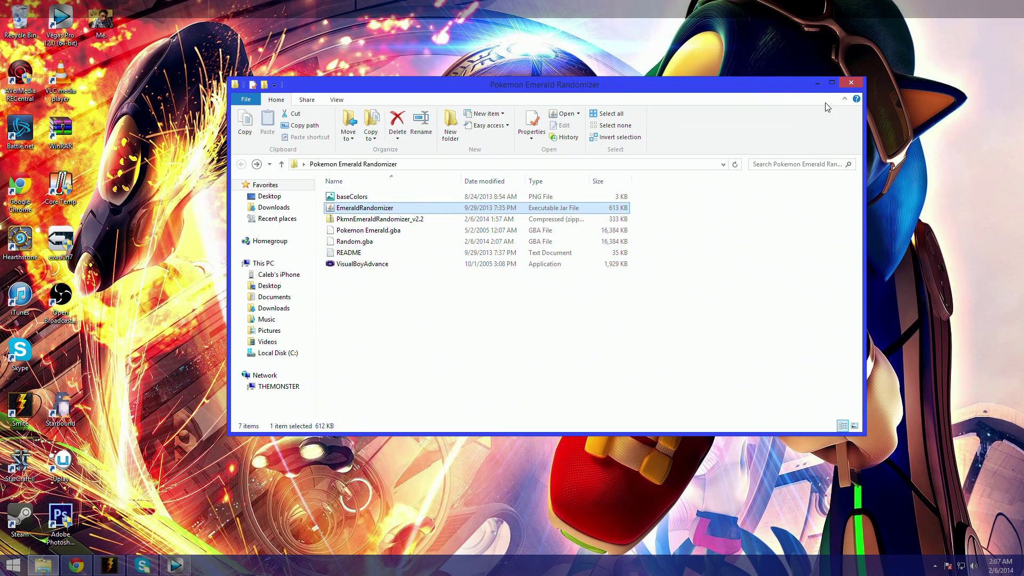
double_click(366, 264)
left_click(549, 293)
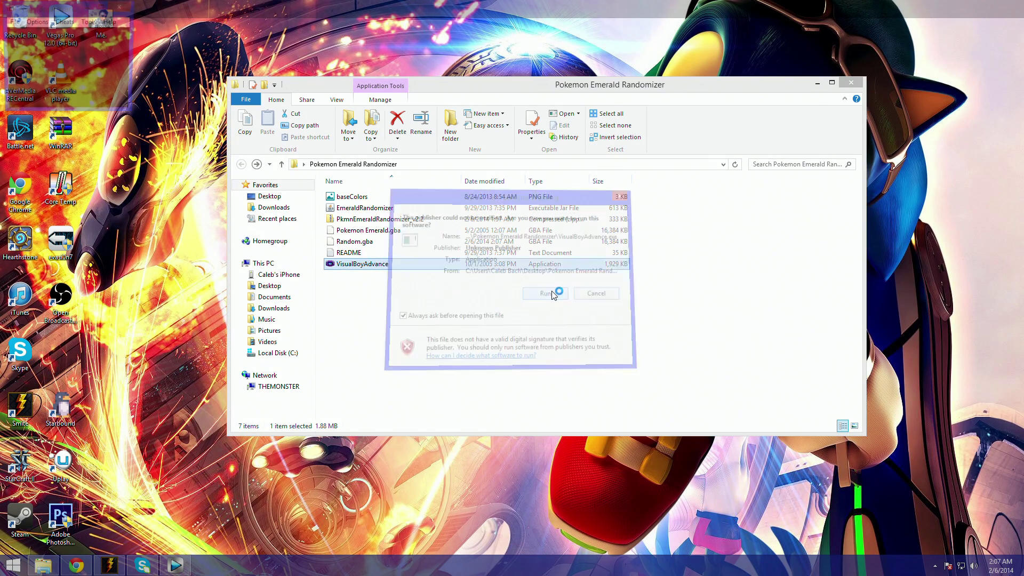
left_click_drag(67, 14, 162, 114)
Load the Random.gba ROM in the emulator and maximize the emulator window
left_click(126, 124)
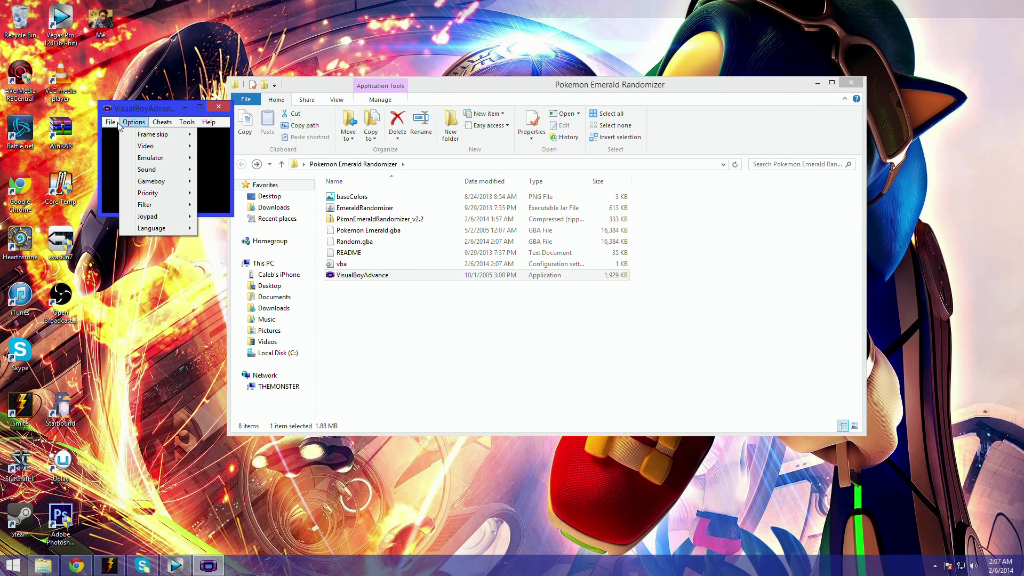
left_click(122, 134)
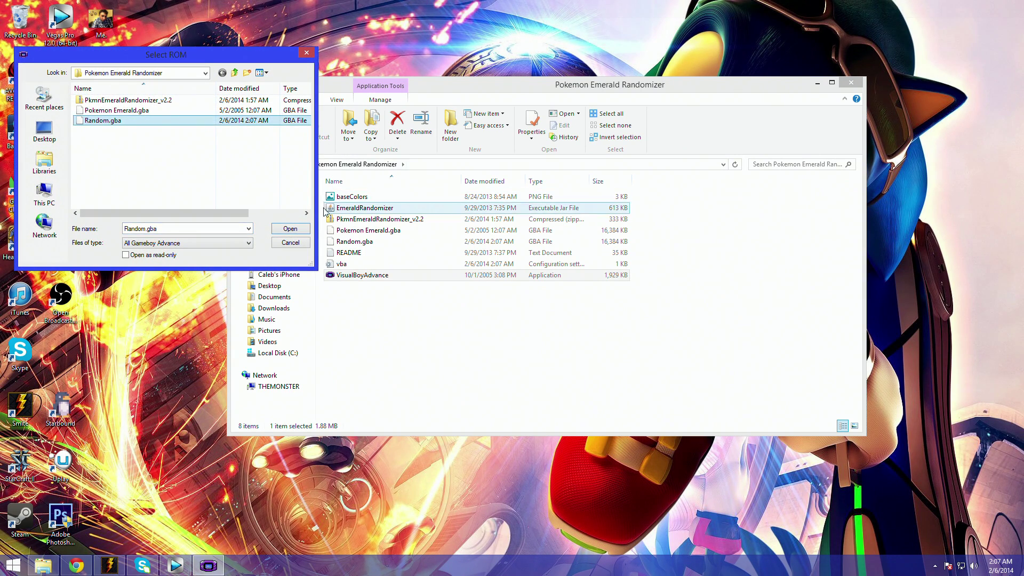
double_click(97, 121)
left_click(203, 108)
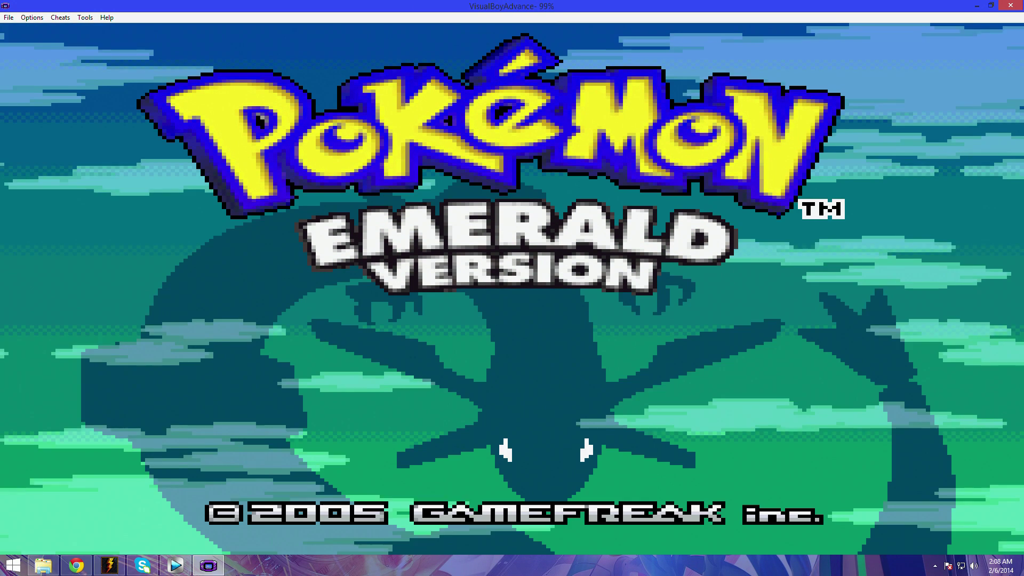
Start a new game from the title screen, dismissing the internal battery notice
key("Return")
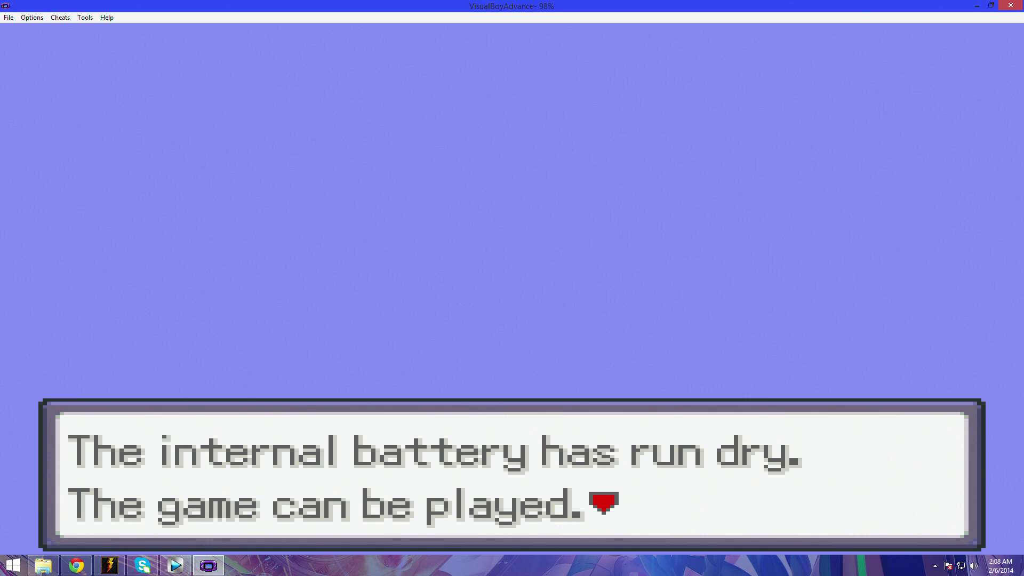
key("z")
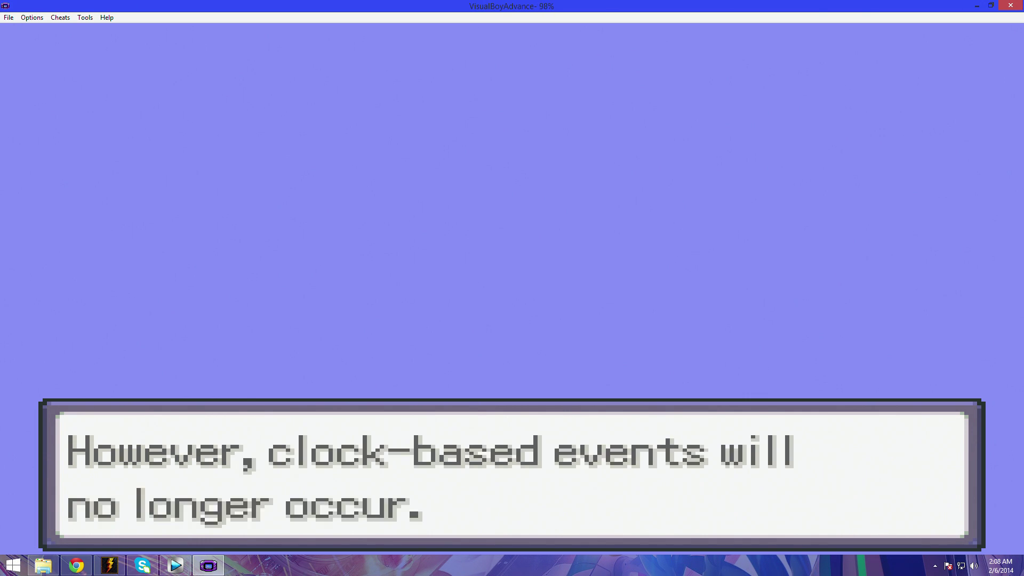
key("z")
key("Down")
key("Up")
key("z")
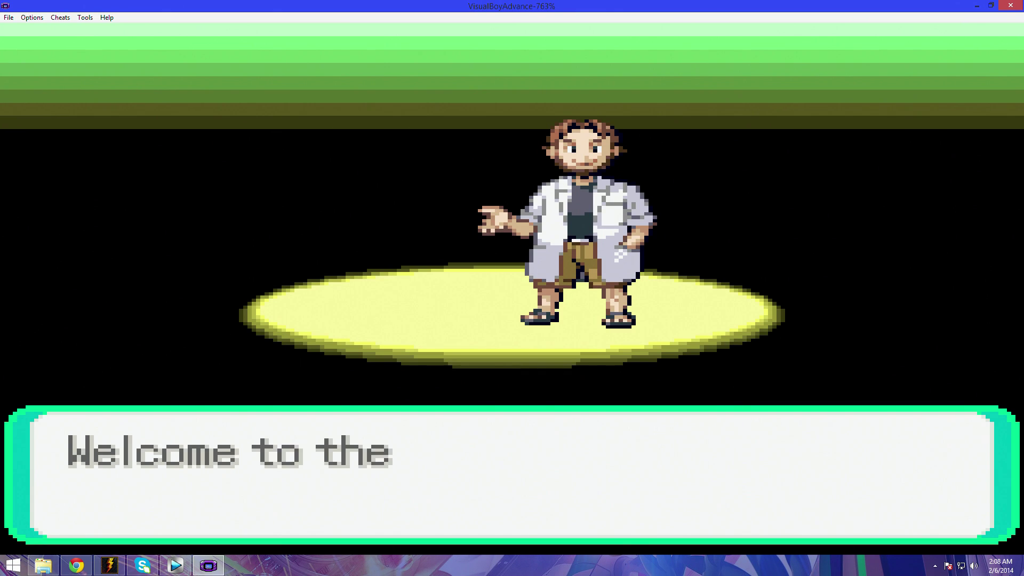
Advance through the professor's introductory dialogue in the new game
key("z")
key("z")
key("z")
key("z")
key("z")
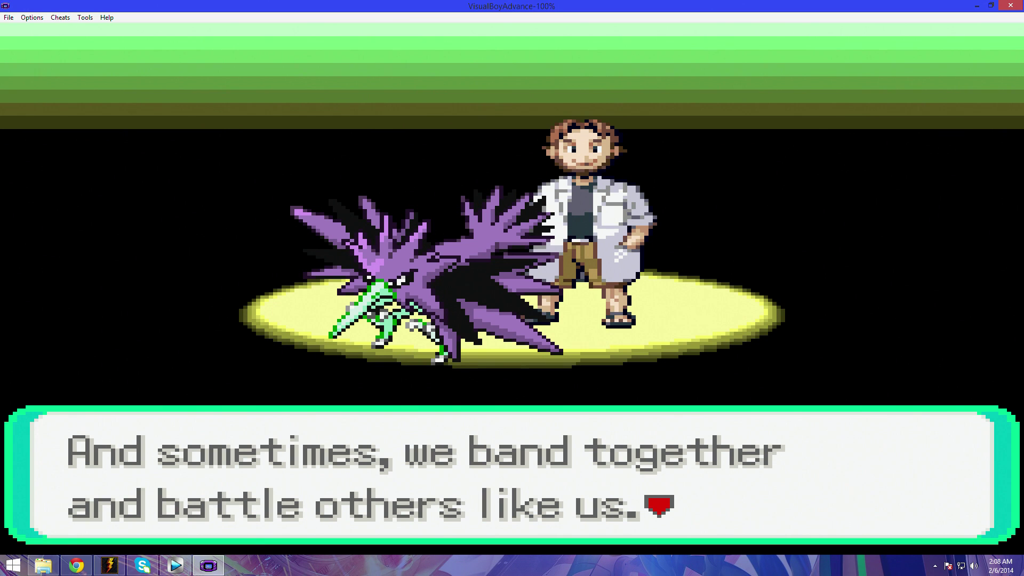
key("z")
key("z")
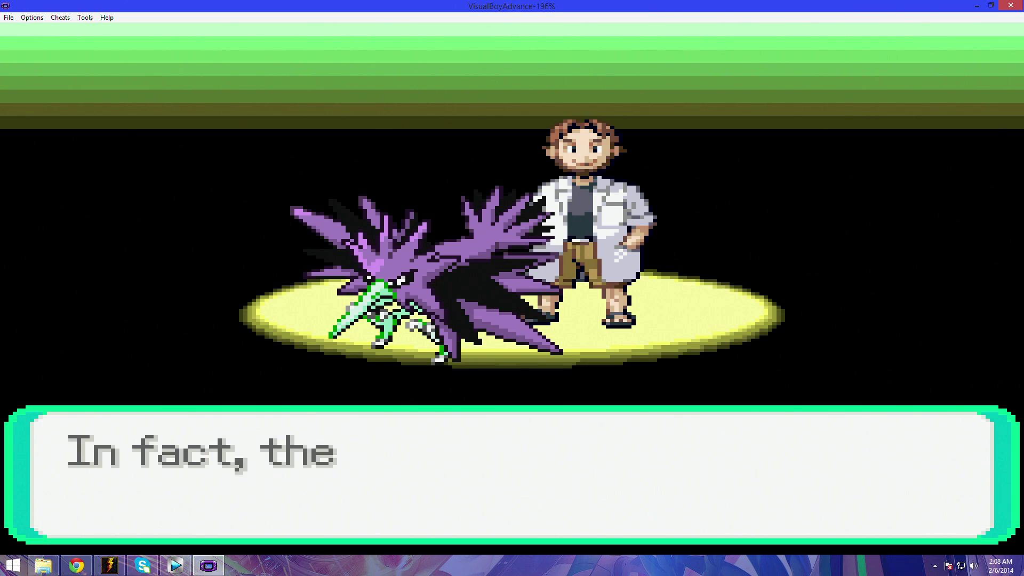
key("z")
key("z")
key("z")
Enter the player's first name on the naming screen and accept it
key("Right")
key("Right")
key("z")
key("BackSpace")
key("Left")
key("Left")
key("z")
key("Down")
key("Right")
key("Right")
key("Right")
key("Right")
key("Right")
key("z")
key("Up")
key("Left")
key("z")
key("Left")
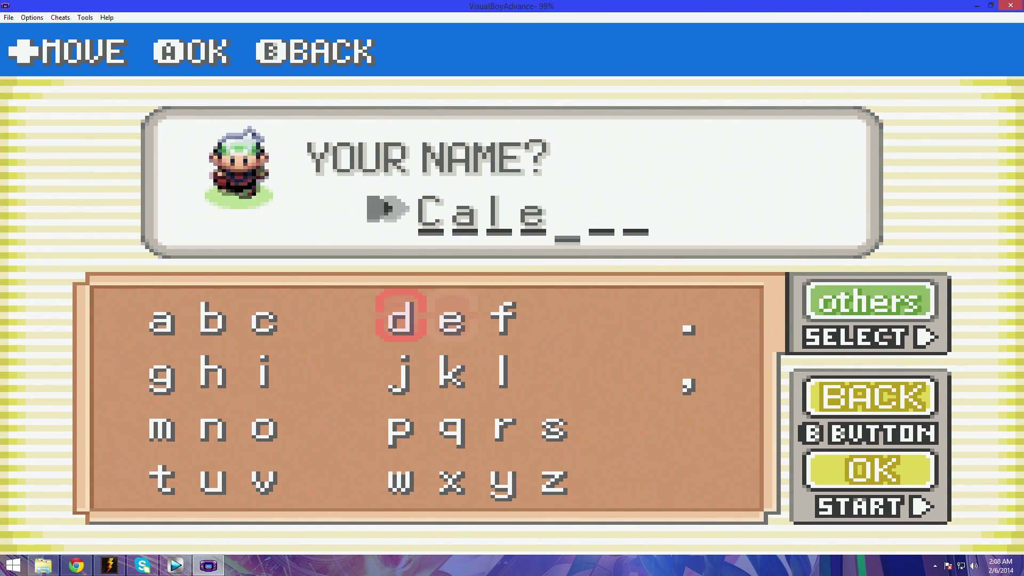
key("Left")
key("Left")
key("z")
key("Left")
key("Left")
key("Down")
key("Down")
key("Return")
Finish the professor's introduction and advance the dialogue until Mom is talking inside the new house
key("z")
key("z")
key("z")
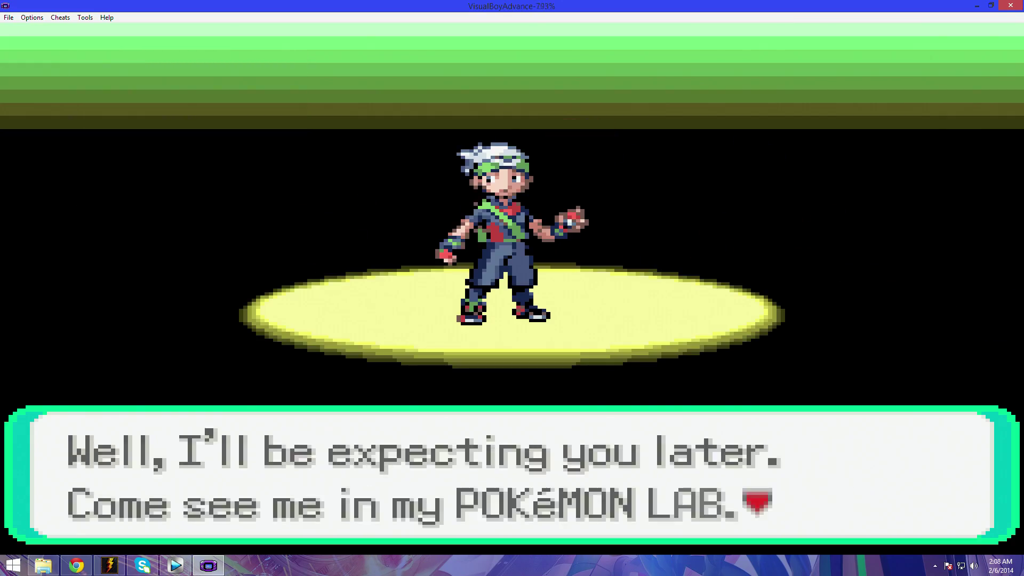
key("z")
key("z")
key("z")
key("z")
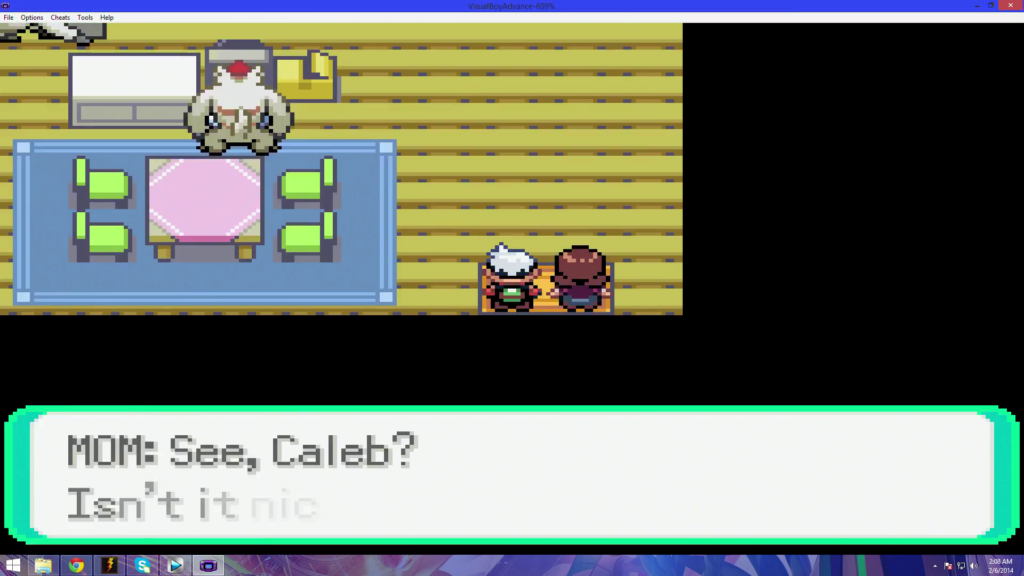
Finish Mom's dialogue and walk the character through the rooms of the house
key("z")
key("Up")
key("Down")
key("Right")
key("Up")
key("Left")
key("Up")
key("z")
key("z")
key("Up")
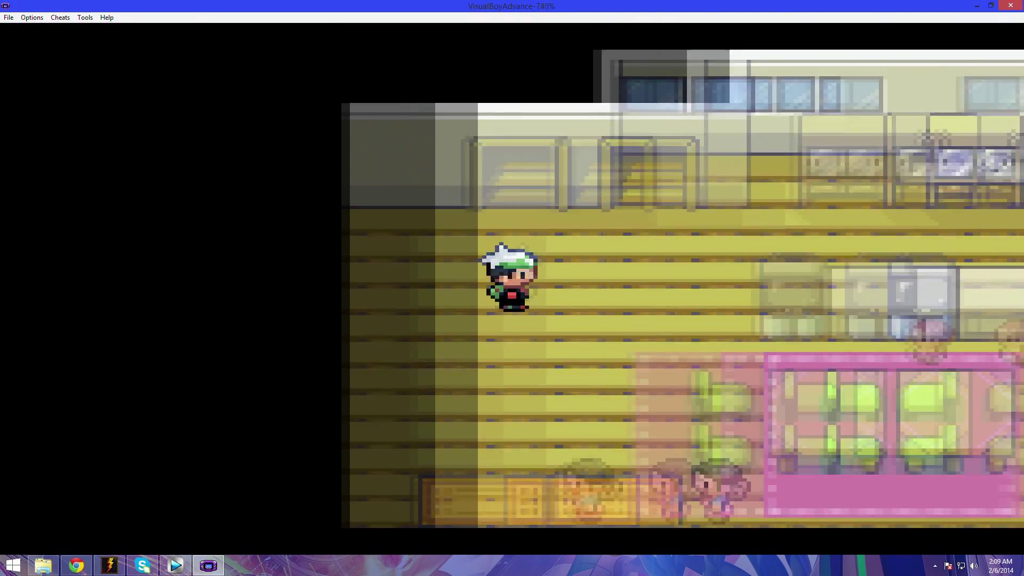
Leave the house and walk to the grassy route where the professor's bag lies on the ground
key("Down")
key("z")
key("z")
key("z")
key("Up")
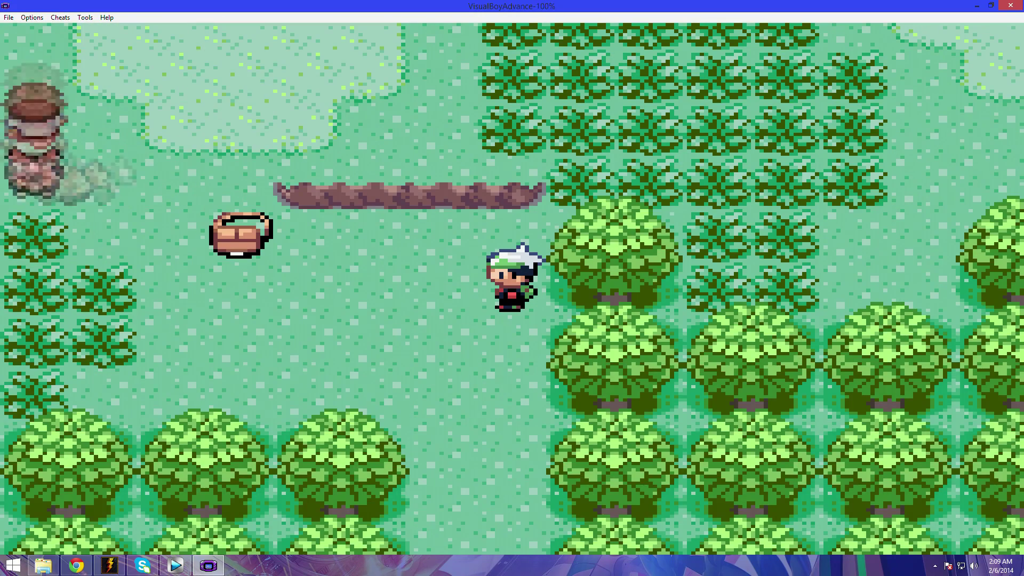
Walk the character to the professor's bag on the route and open it for the starter selection
key("Left")
key("Up")
key("z")
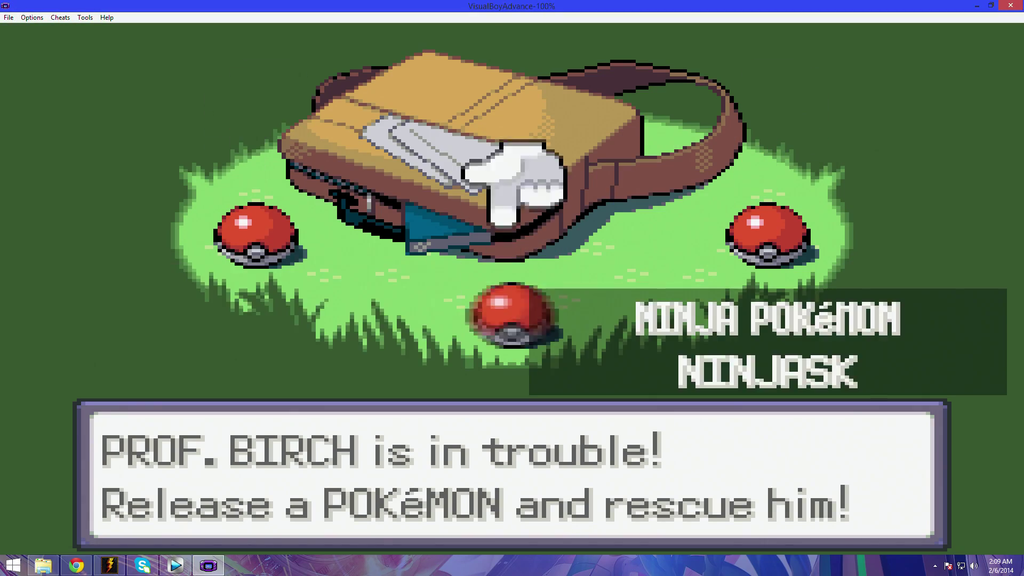
Preview the starter Pokémon in the bag's Poké Balls, declining each one
key("Left")
key("z")
key("x")
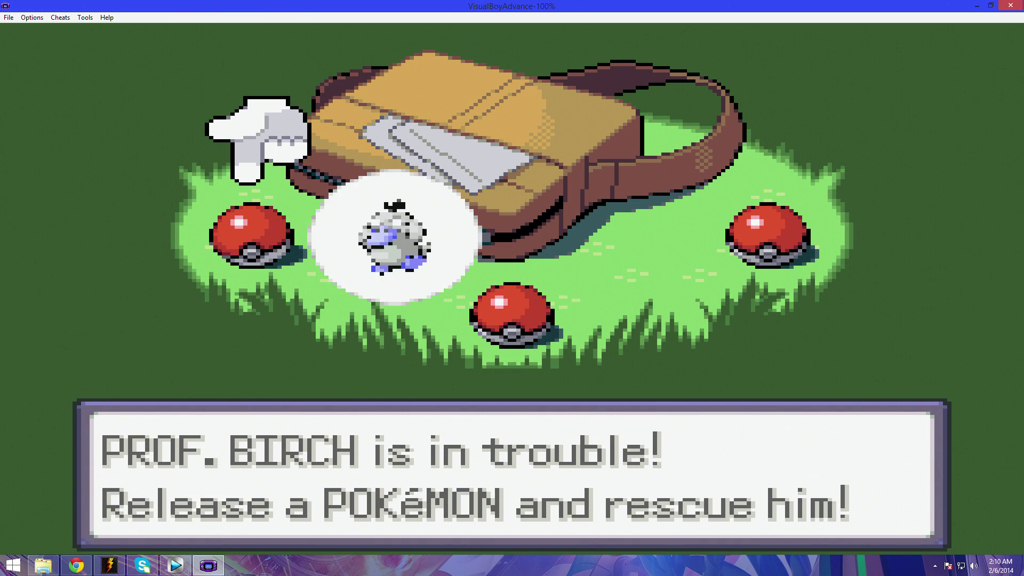
key("z")
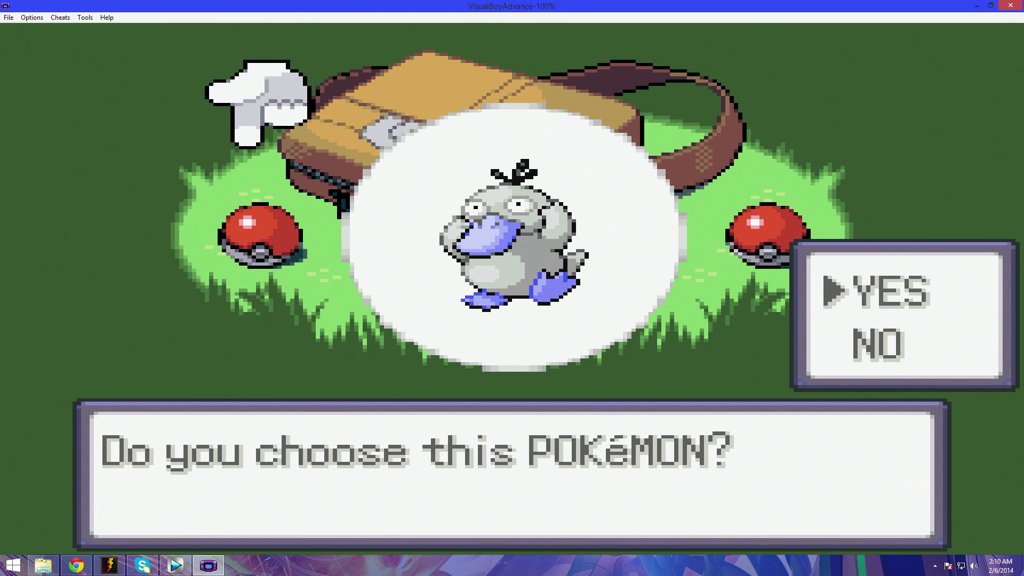
key("x")
key("Right")
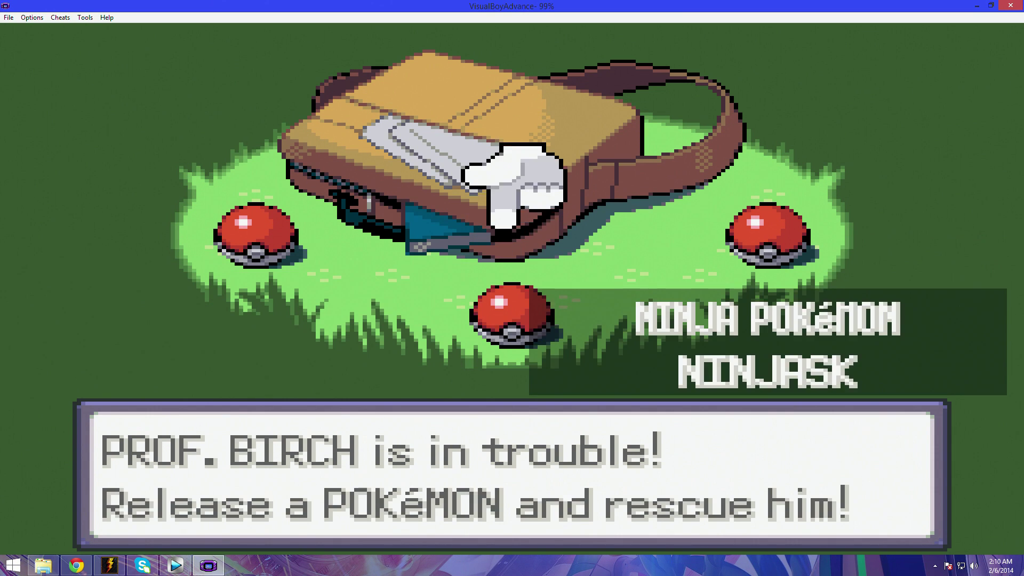
key("z")
key("x")
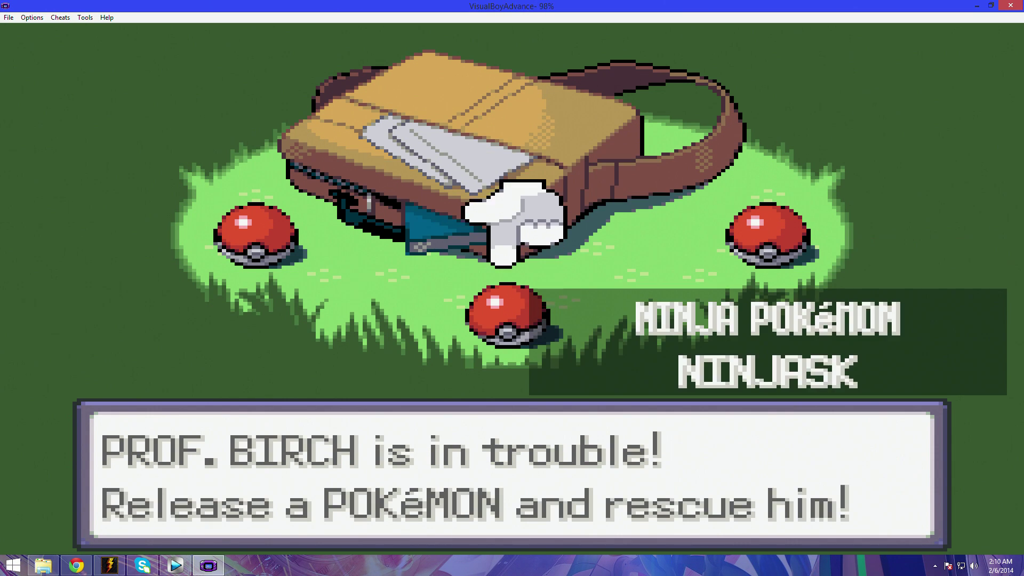
key("Right")
key("z")
key("x")
key("Left")
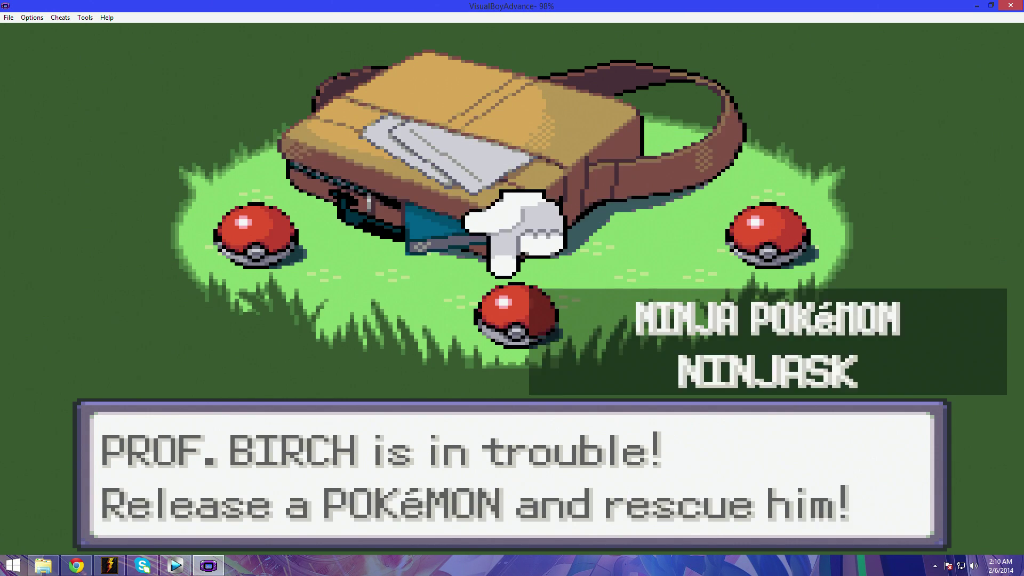
key("Left")
key("z")
key("x")
key("Right")
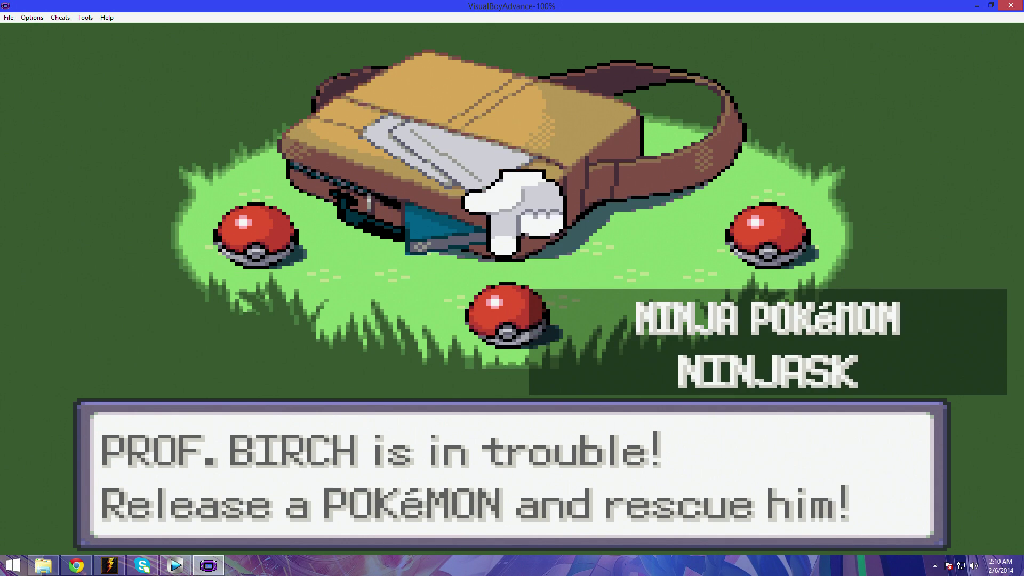
Choose Ninjask from the middle Poké Ball as the starter and send it into the battle
key("z")
key("z")
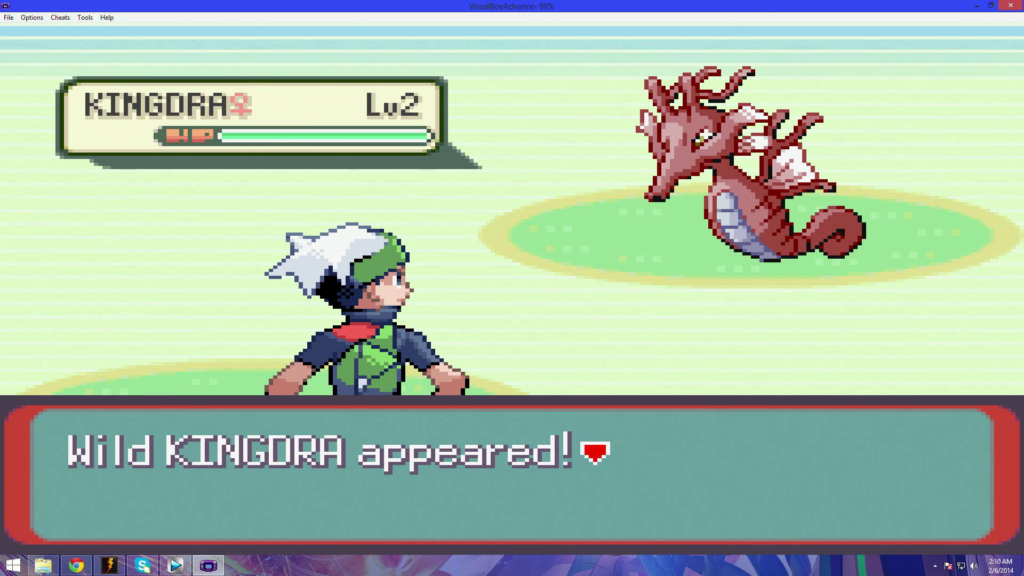
key("z")
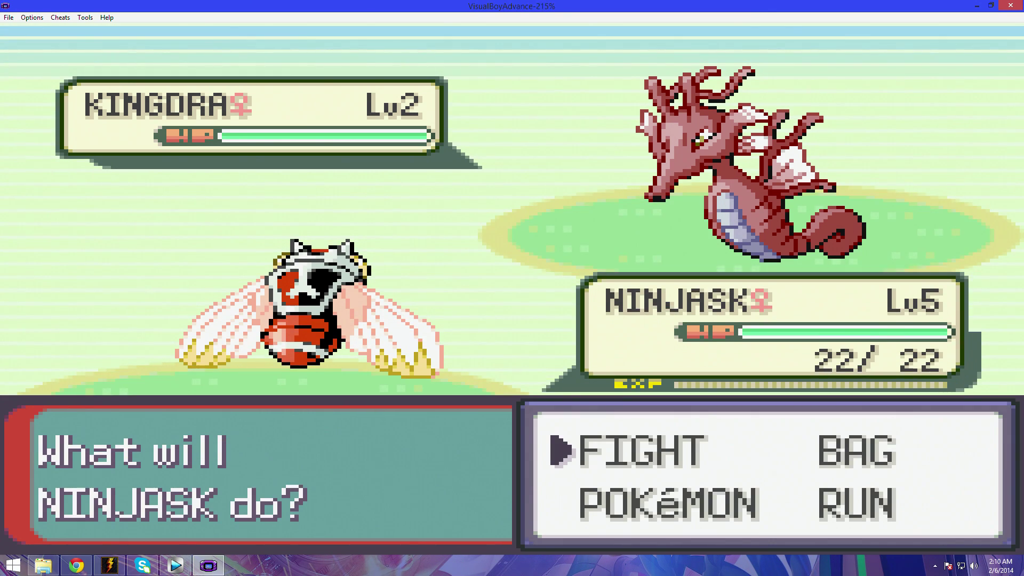
Fight the wild Kingdra with Ninjask's Scratch attack until it faints
key("z")
key("z")
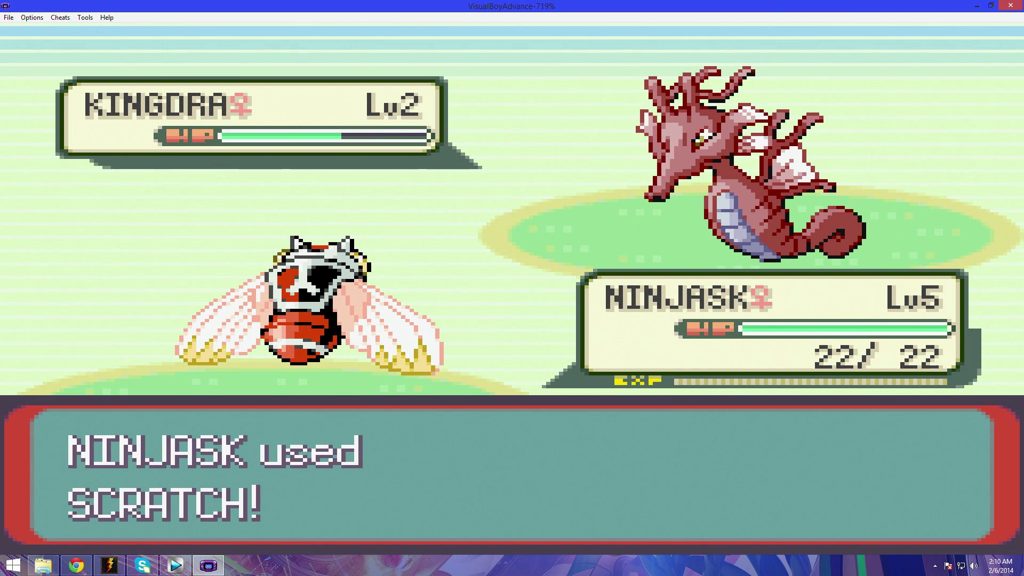
key("z")
key("z")
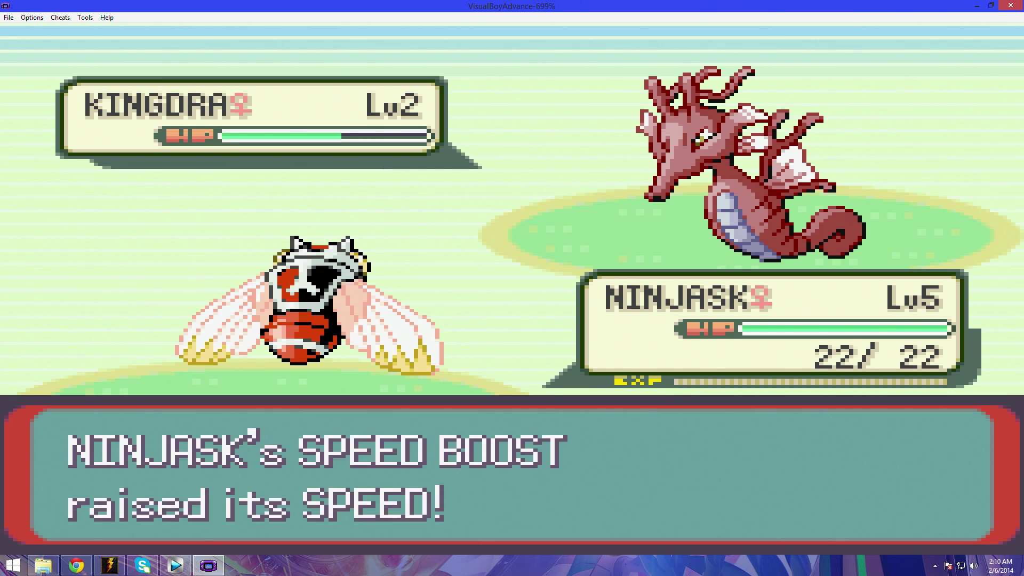
key("z")
key("z")
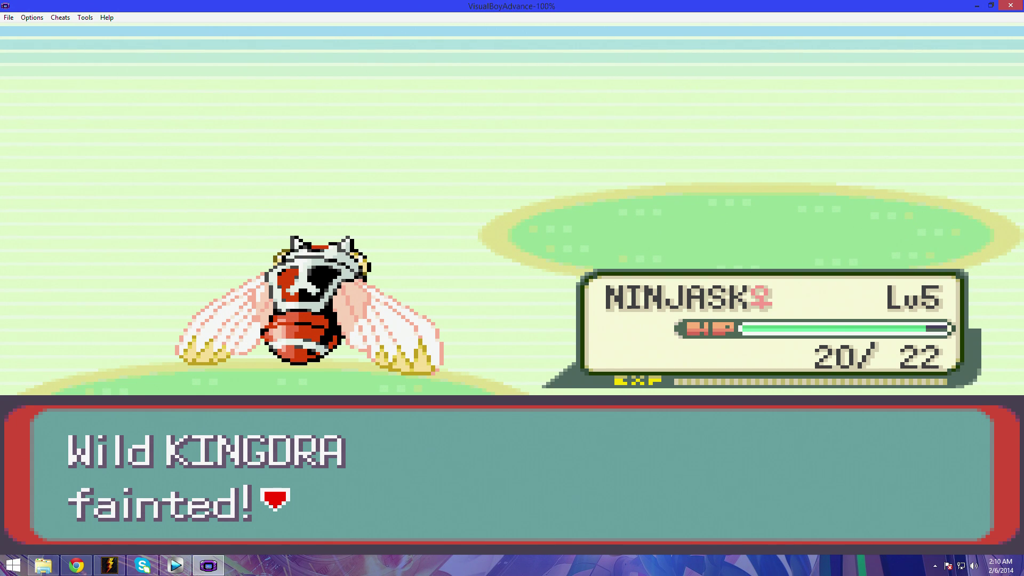
Dismiss the battle's closing messages and return to the rescued professor on the route
key("z")
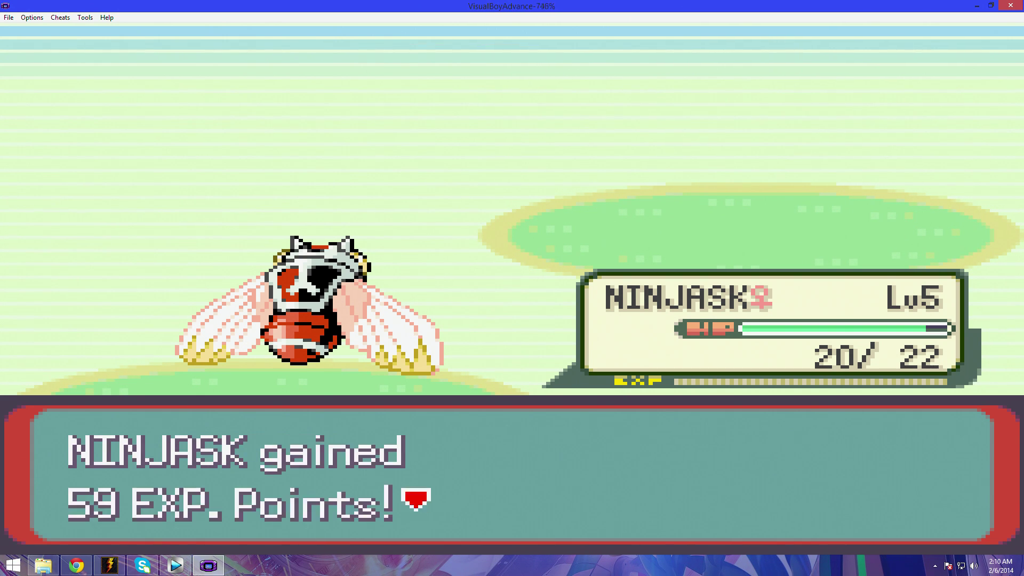
key("z")
key("z")
key("z")
key("z")
key("z")
key("z")
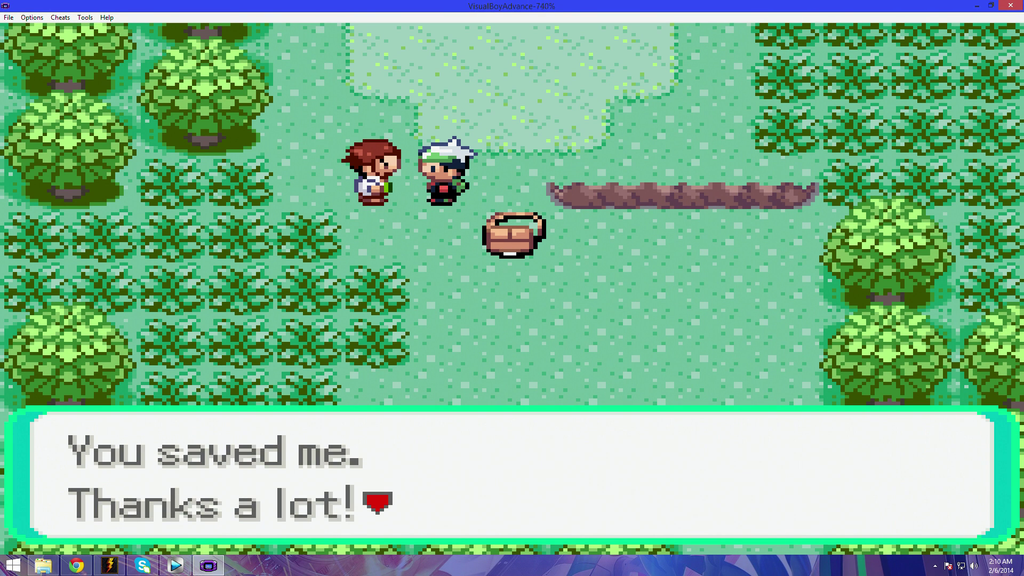
Advance the professor's thank-you dialogue on the route and his talk inside the lab
key("z")
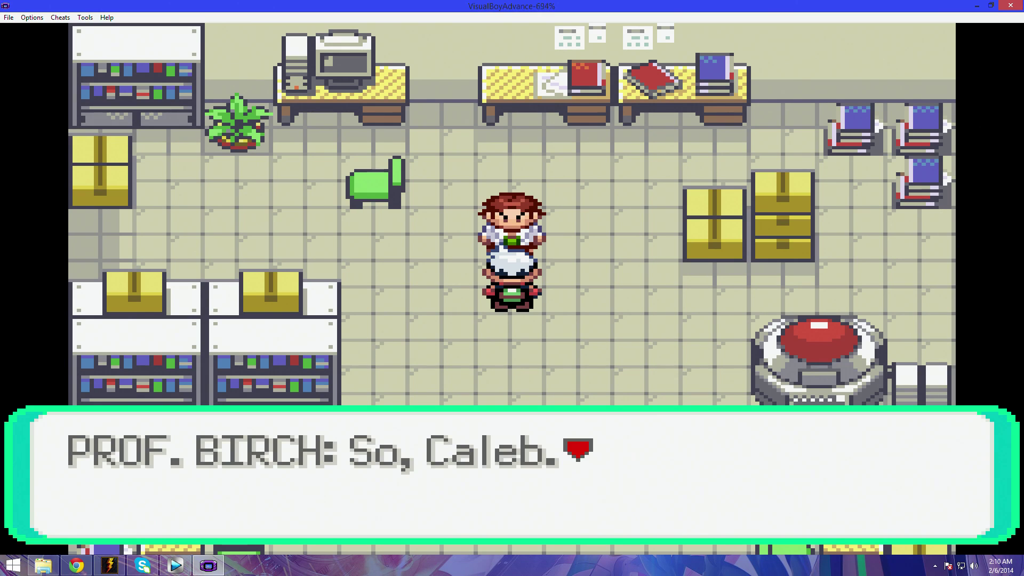
key("z")
key("z")
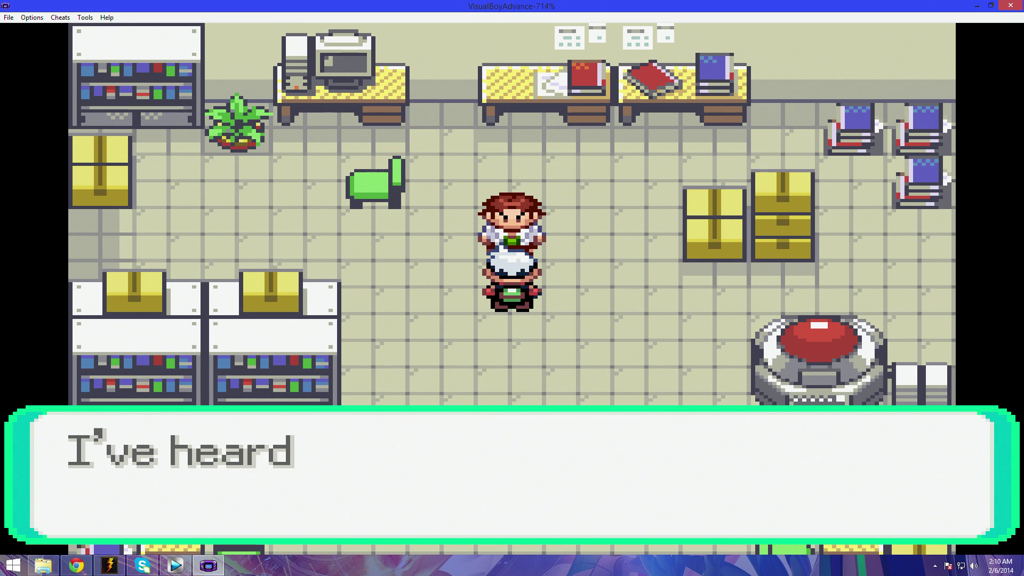
key("z")
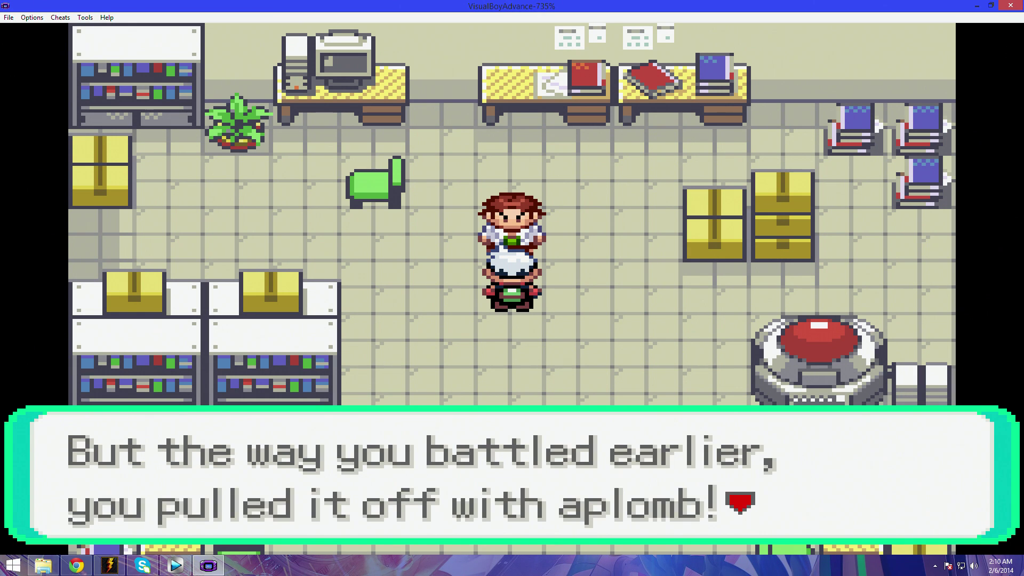